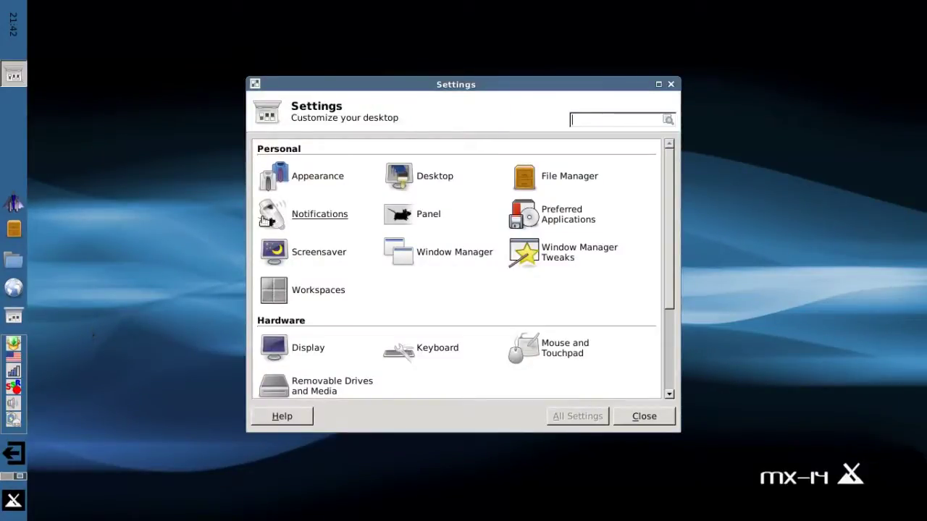
Step: Open the Appearance settings and look through the list of available desktop styles
{"action": "left_click", "coordinate": [323, 179]}
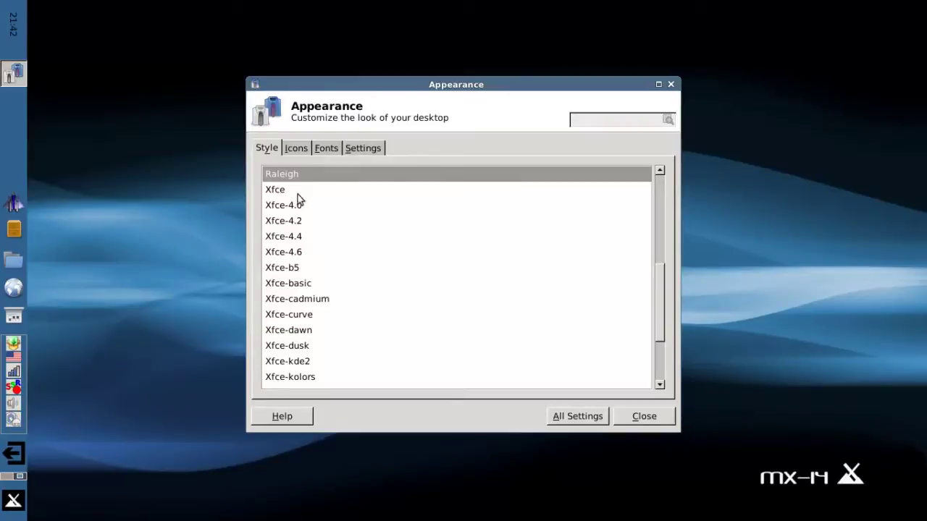
{"action": "scroll", "coordinate": [326, 250], "scroll_direction": "up", "scroll_amount": 3}
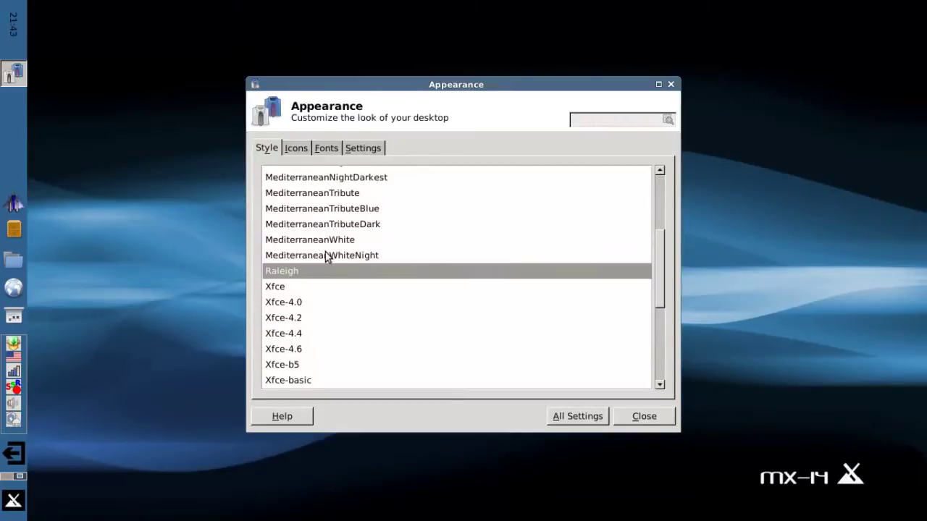
{"action": "scroll", "coordinate": [282, 281], "scroll_direction": "up", "scroll_amount": 1}
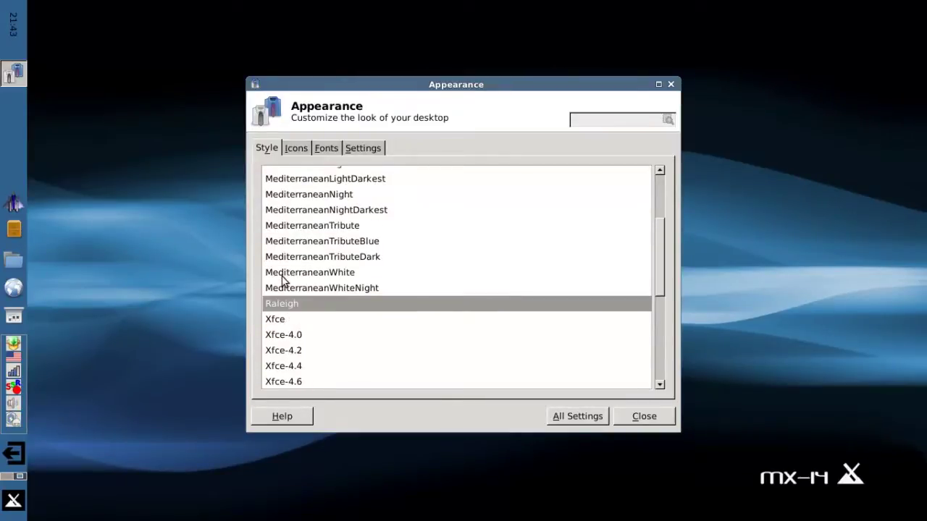
{"action": "scroll", "coordinate": [298, 297], "scroll_direction": "up", "scroll_amount": 1}
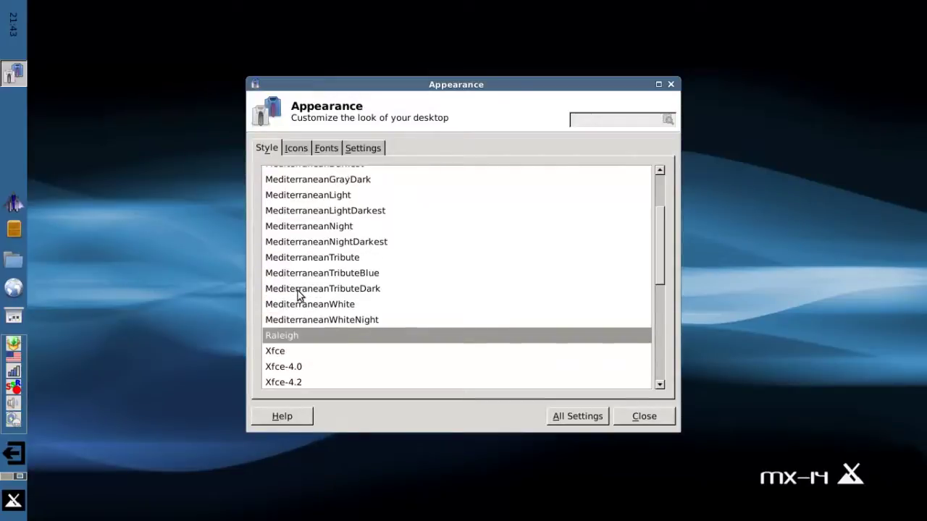
{"action": "scroll", "coordinate": [298, 297], "scroll_direction": "down", "scroll_amount": 6}
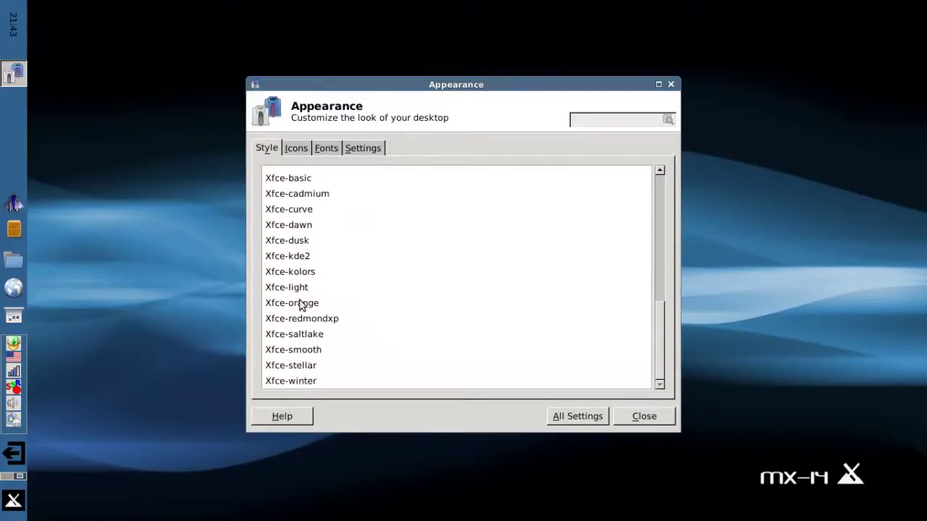
{"action": "scroll", "coordinate": [308, 340], "scroll_direction": "up", "scroll_amount": 3}
{"action": "scroll", "coordinate": [307, 340], "scroll_direction": "down", "scroll_amount": 3}
{"action": "scroll", "coordinate": [325, 288], "scroll_direction": "up", "scroll_amount": 1}
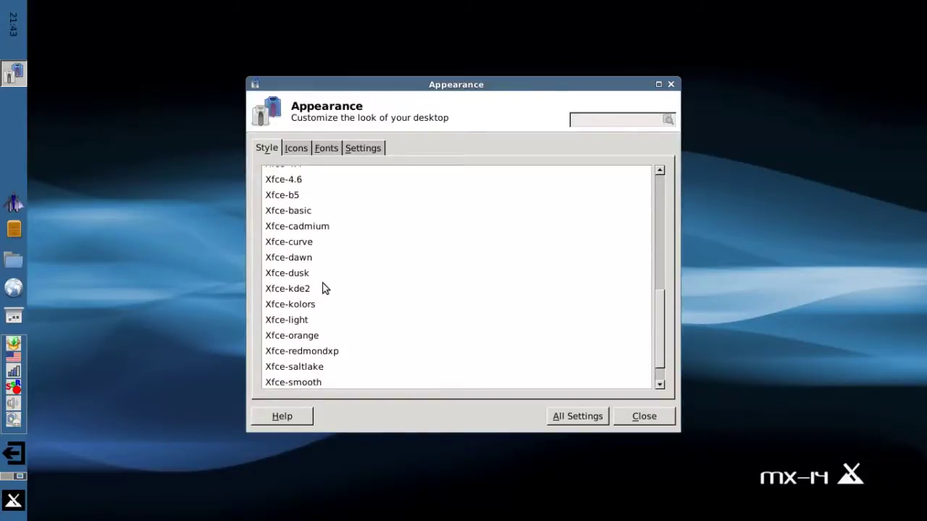
Step: Try out several Xfce styles one after another, including Xfce-kde2, Xfce-orange, Xfce-redmondxp, Xfce-saltlake and Xfce-smooth
{"action": "left_click", "coordinate": [293, 227]}
{"action": "left_click", "coordinate": [293, 259]}
{"action": "left_click", "coordinate": [299, 307]}
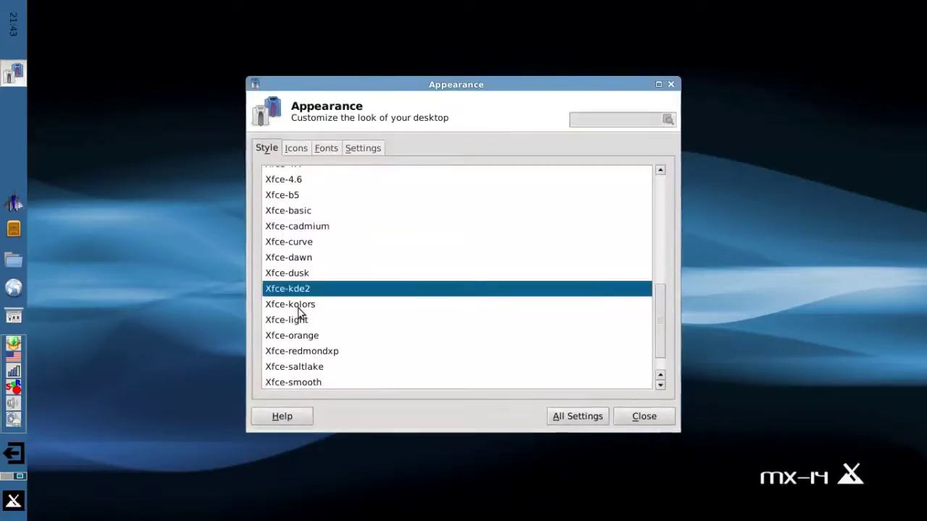
{"action": "left_click", "coordinate": [302, 335]}
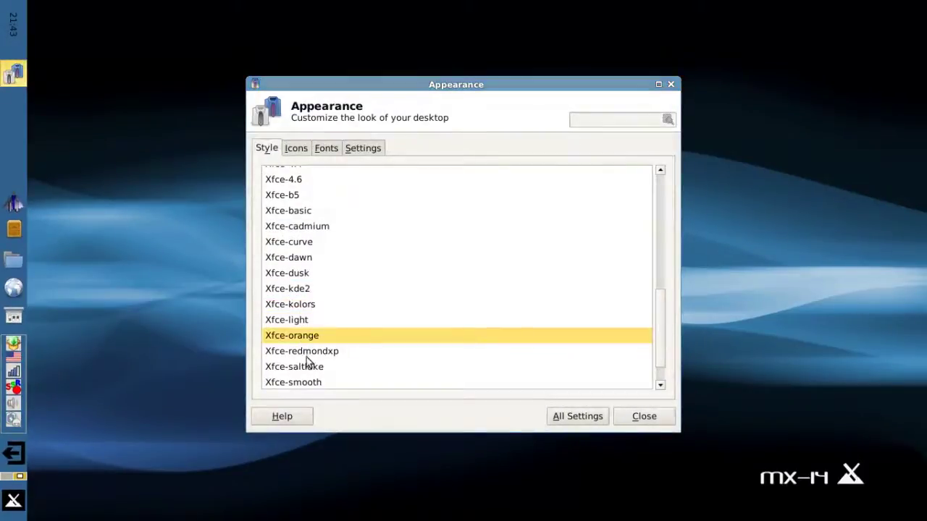
{"action": "left_click", "coordinate": [306, 352]}
{"action": "left_click", "coordinate": [310, 371]}
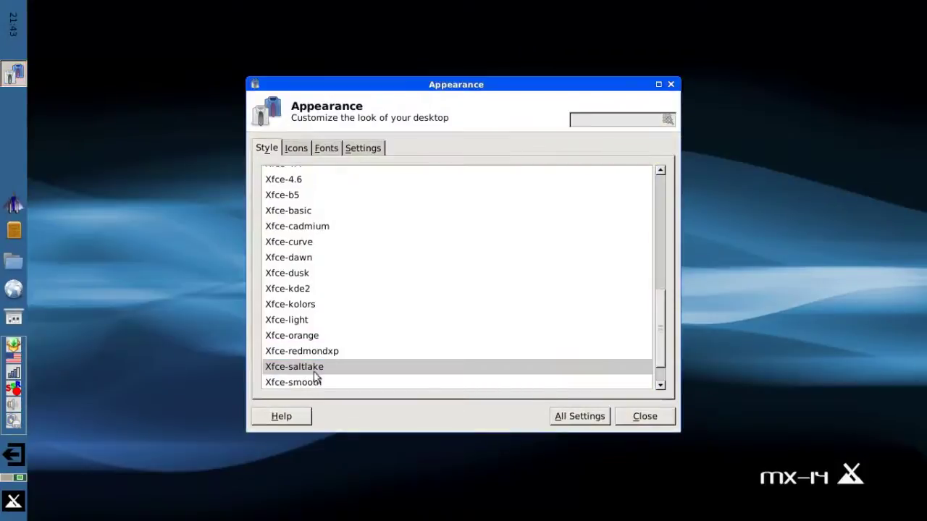
{"action": "left_click", "coordinate": [314, 379]}
Step: Try out several Mediterranean styles, including MediterraneanNight, MediterraneanWhite, MediterraneanWhiteNight and MediterraneanTributeDark
{"action": "scroll", "coordinate": [302, 334], "scroll_direction": "up", "scroll_amount": 6}
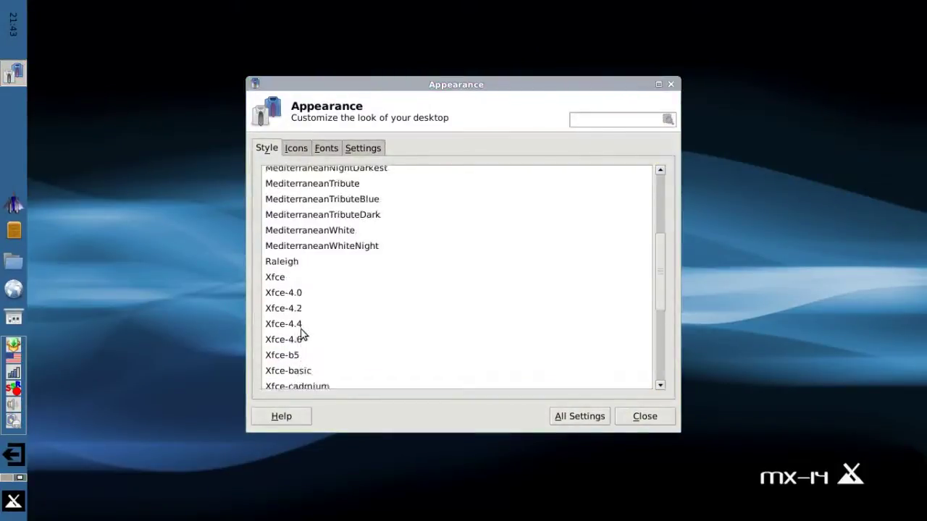
{"action": "left_click", "coordinate": [293, 201]}
{"action": "left_click", "coordinate": [288, 186]}
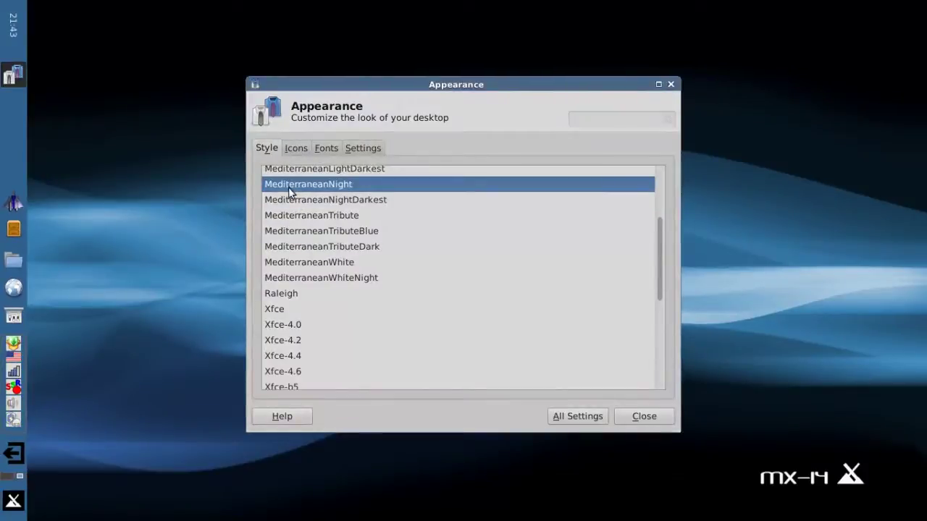
{"action": "left_click", "coordinate": [313, 263]}
{"action": "left_click", "coordinate": [319, 278]}
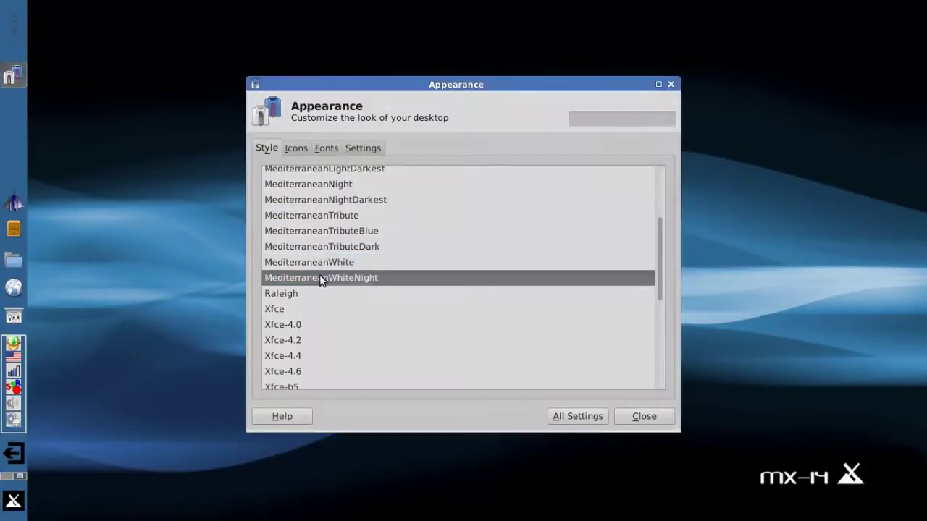
{"action": "left_click", "coordinate": [325, 249]}
Step: Look over the remaining Mediterranean styles and apply MediterraneanWhiteNight as the desktop style
{"action": "scroll", "coordinate": [325, 252], "scroll_direction": "up", "scroll_amount": 2}
{"action": "scroll", "coordinate": [326, 254], "scroll_direction": "up", "scroll_amount": 1}
{"action": "scroll", "coordinate": [328, 269], "scroll_direction": "up", "scroll_amount": 1}
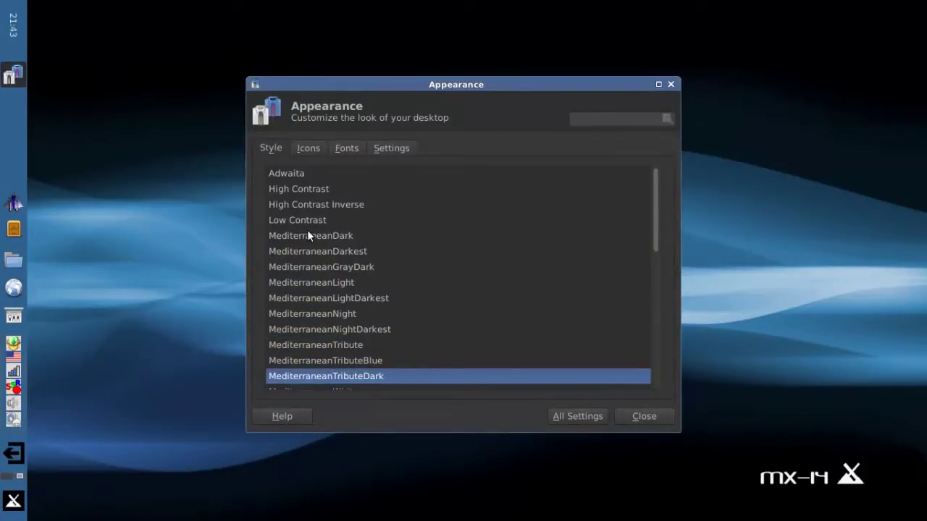
{"action": "scroll", "coordinate": [299, 328], "scroll_direction": "down", "scroll_amount": 1}
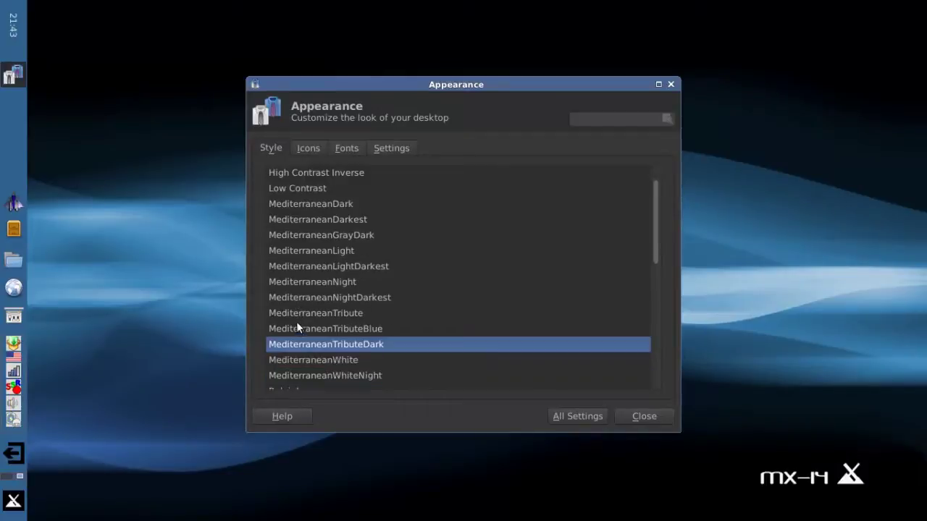
{"action": "scroll", "coordinate": [297, 326], "scroll_direction": "down", "scroll_amount": 2}
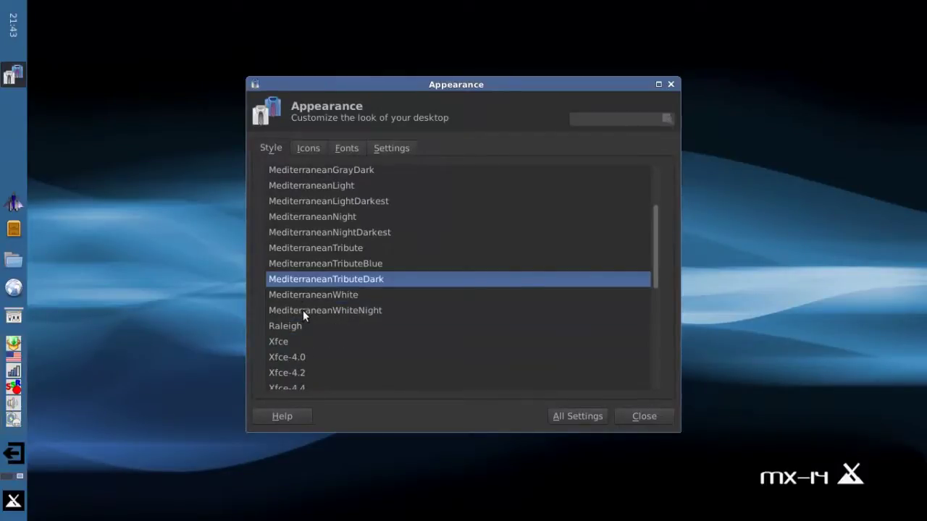
{"action": "left_click", "coordinate": [303, 310]}
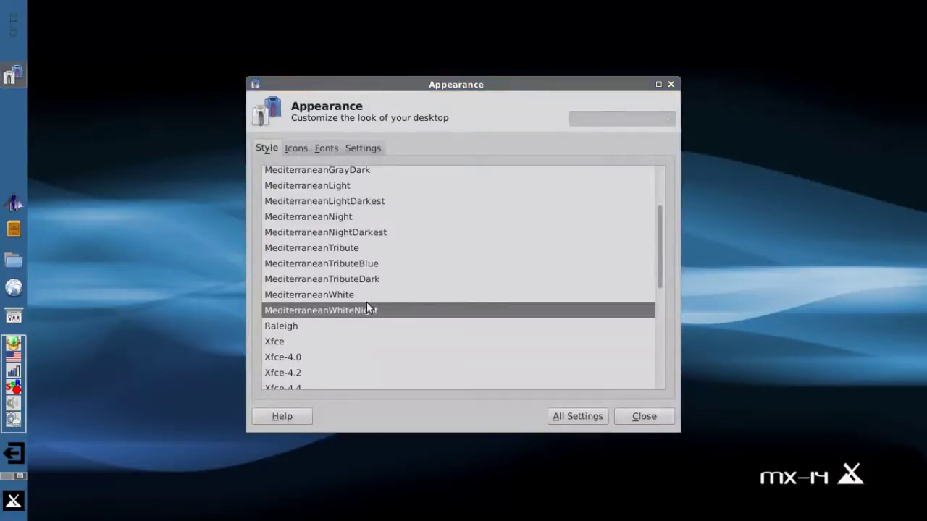
{"action": "scroll", "coordinate": [390, 294], "scroll_direction": "up", "scroll_amount": 3}
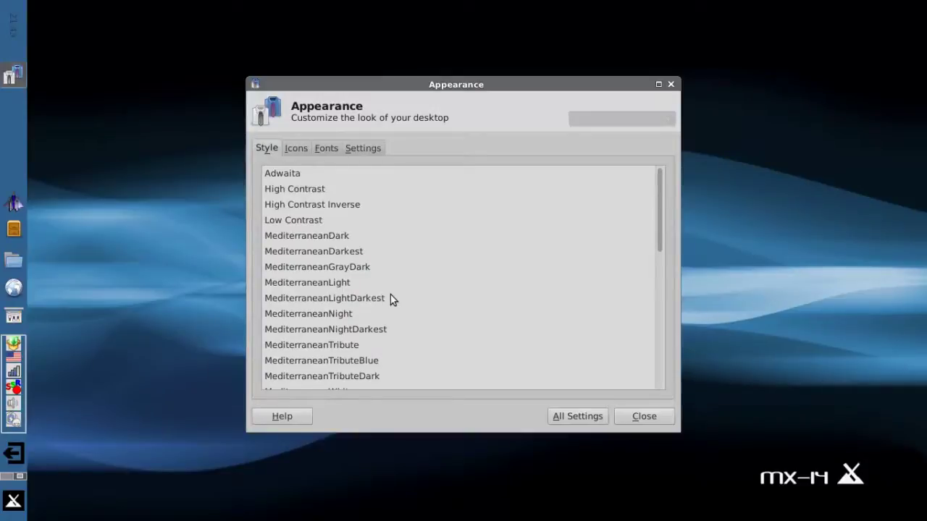
Step: Try the GNOME, HighContrast, HighContrastInverse and LowContrast icon themes, and switch back to Tango
{"action": "left_click", "coordinate": [295, 148]}
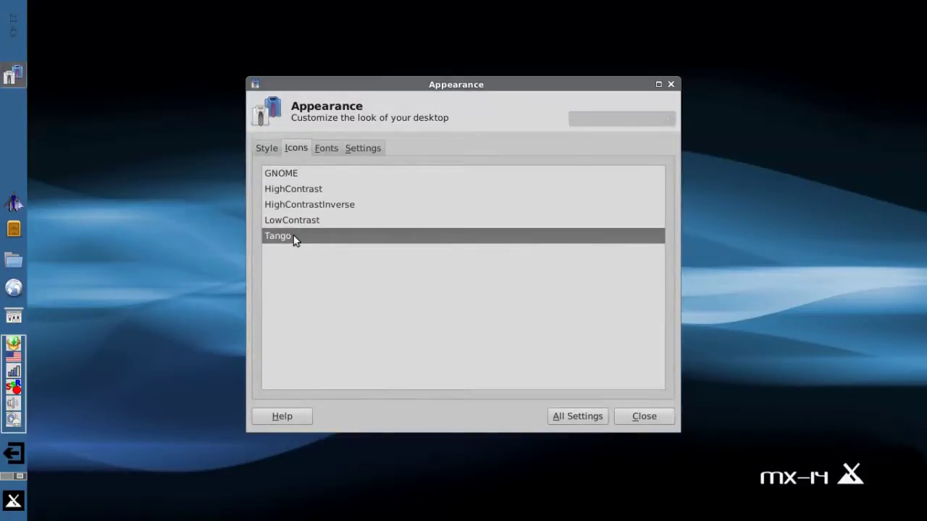
{"action": "left_click", "coordinate": [284, 170]}
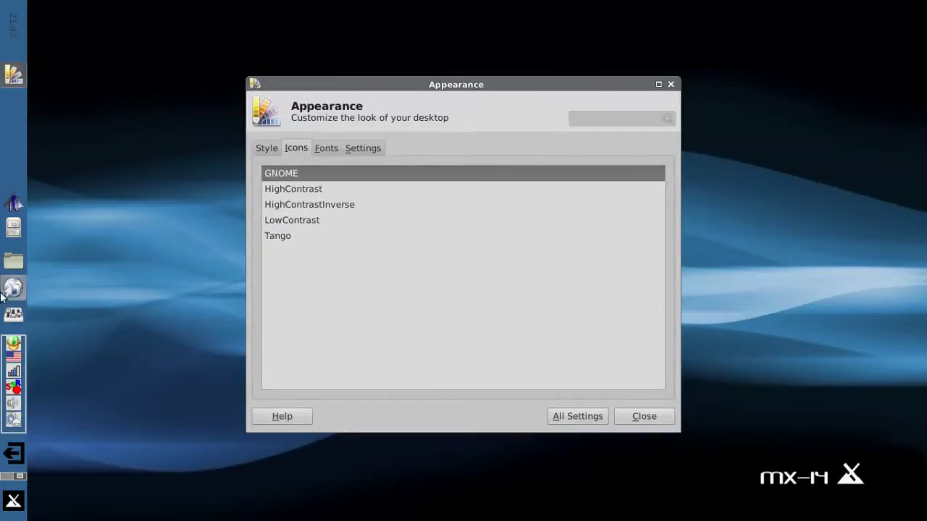
{"action": "left_click", "coordinate": [285, 193]}
{"action": "left_click", "coordinate": [291, 205]}
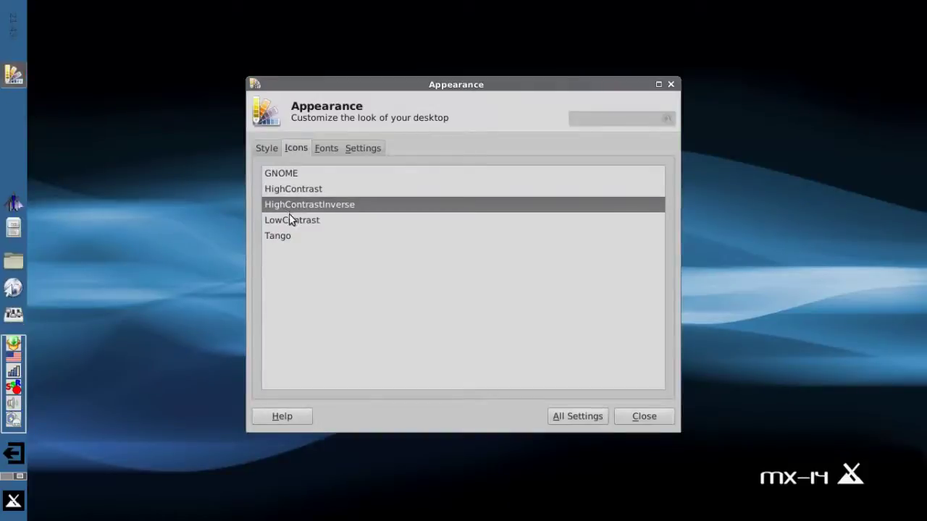
{"action": "left_click", "coordinate": [291, 219]}
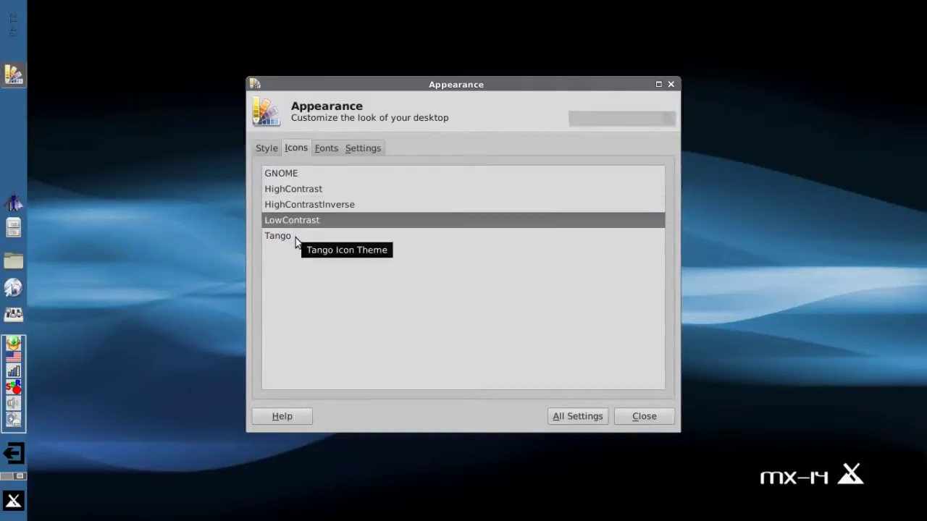
{"action": "left_click", "coordinate": [295, 237]}
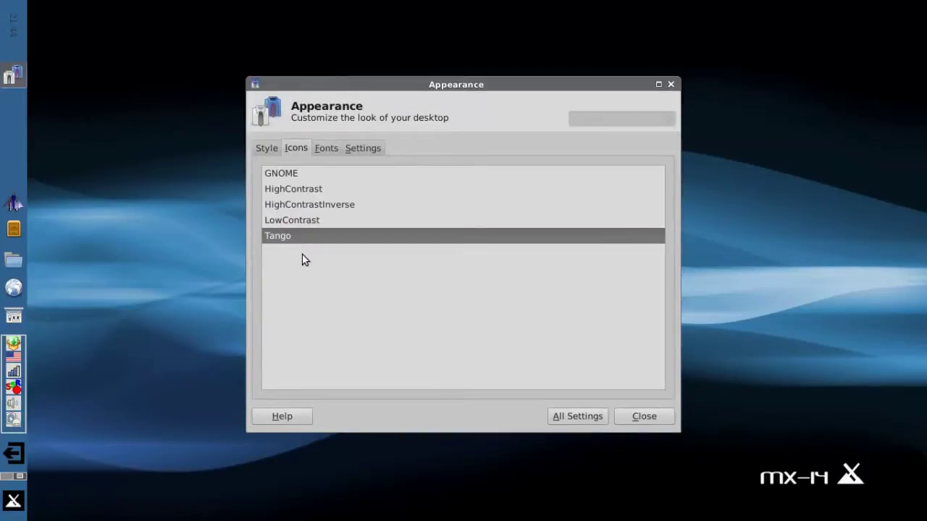
Step: Review the font options and the toolbar, menu and event sound options, and return to the overview of all settings
{"action": "left_click", "coordinate": [326, 148]}
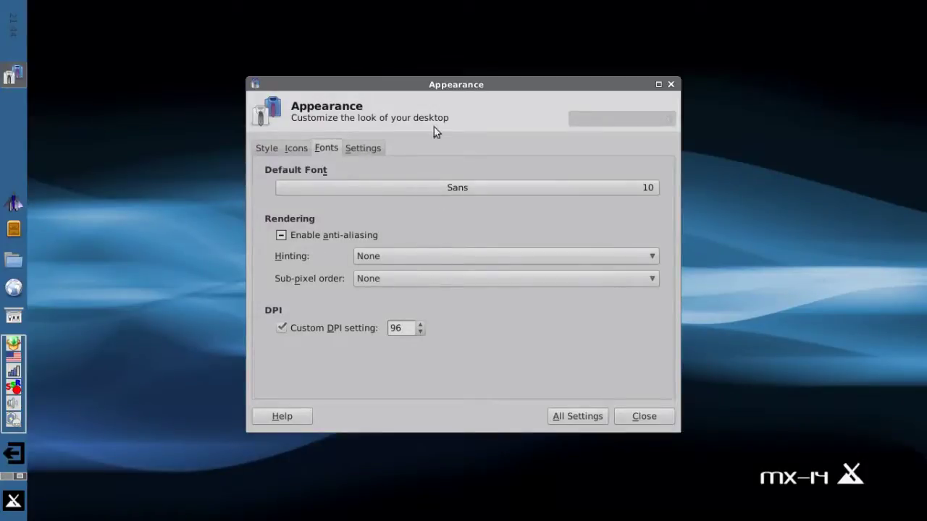
{"action": "left_click", "coordinate": [357, 149]}
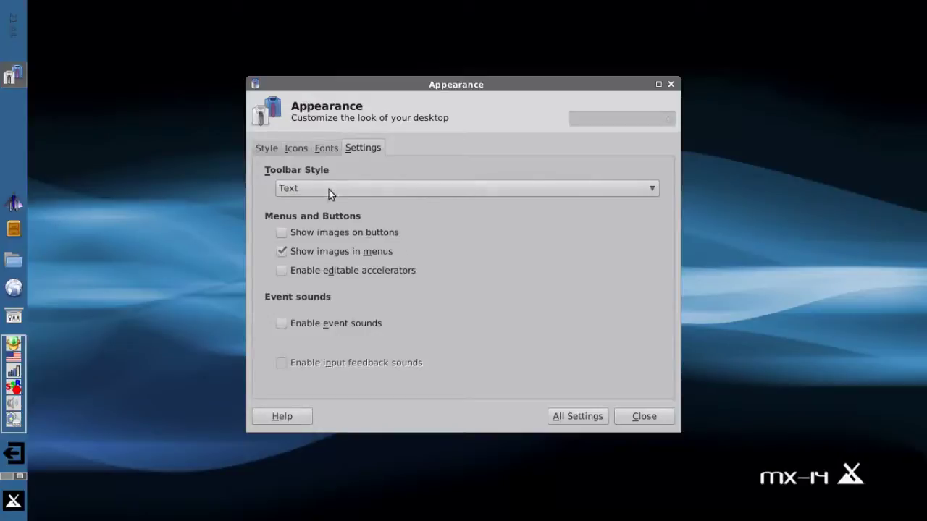
{"action": "left_click", "coordinate": [581, 414]}
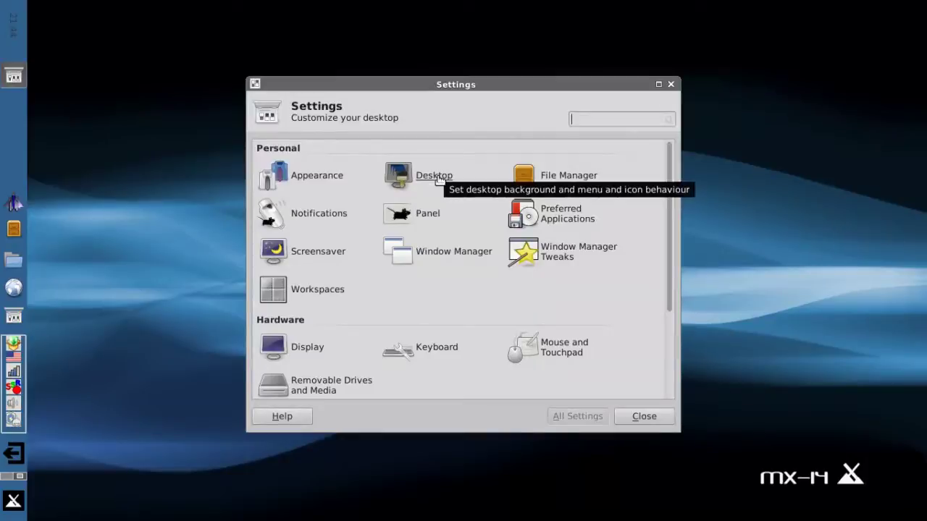
Step: Move the Settings window aside, open the Desktop Settings from the desktop itself, and reposition the Desktop window
{"action": "left_click_drag", "start_coordinate": [424, 85], "coordinate": [542, 74]}
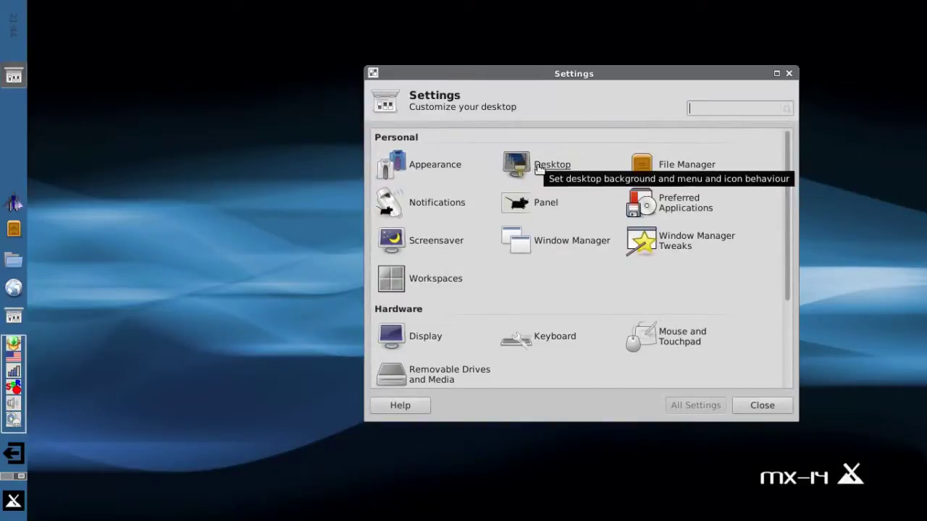
{"action": "right_click", "coordinate": [166, 197]}
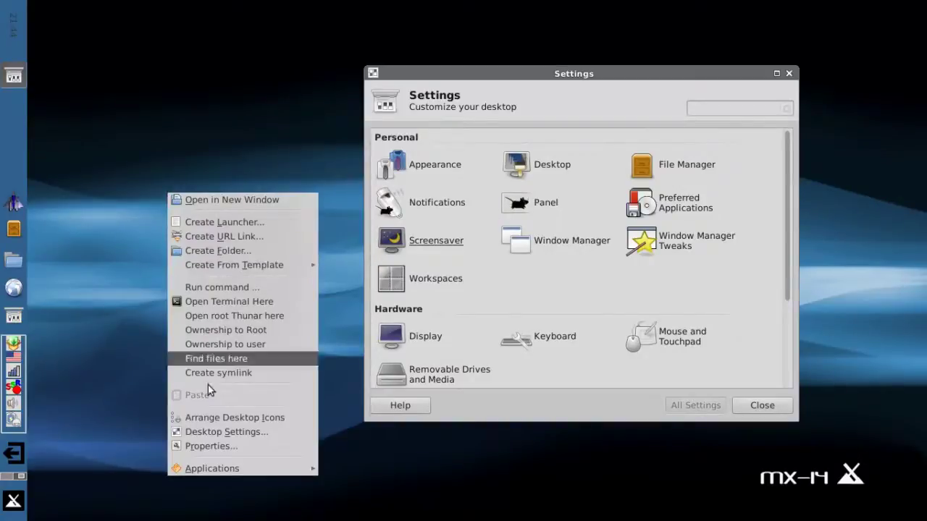
{"action": "left_click", "coordinate": [225, 432]}
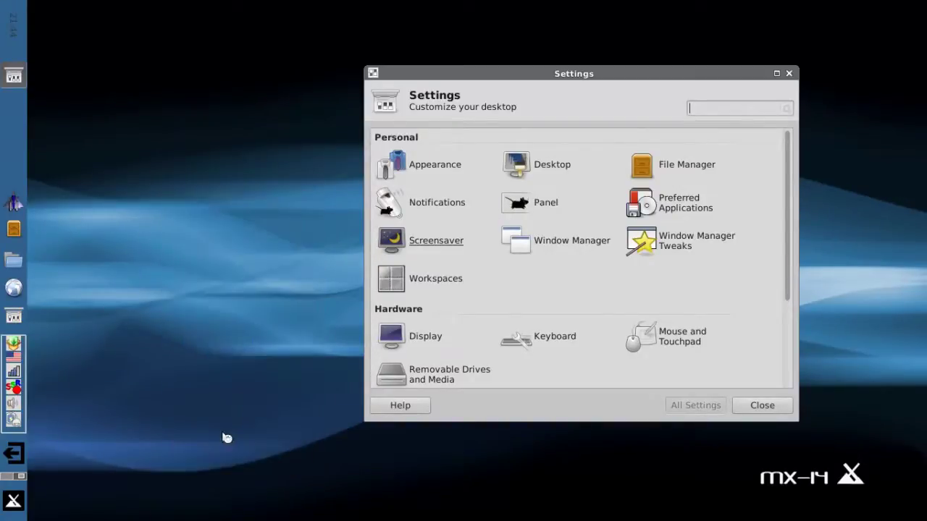
{"action": "left_click_drag", "start_coordinate": [407, 92], "coordinate": [353, 57]}
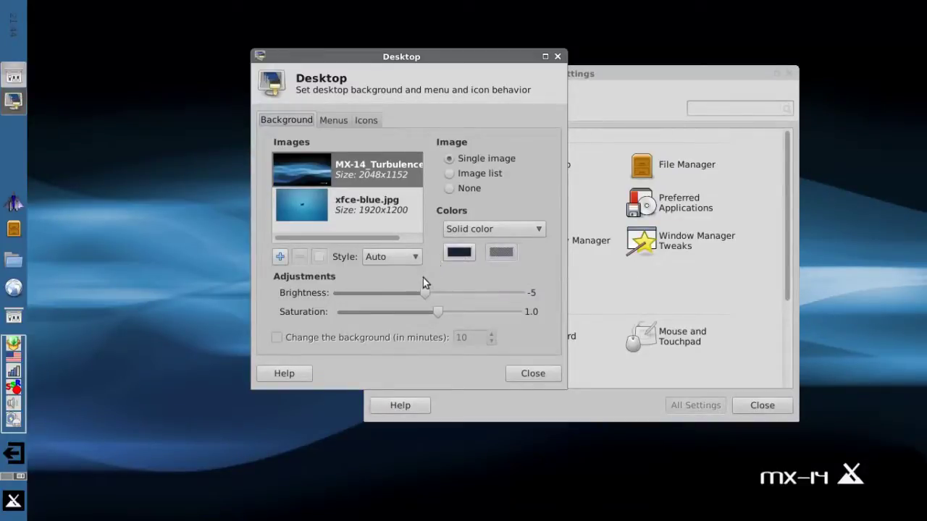
Step: Lower the brightness of the desktop background to -17
{"action": "scroll", "coordinate": [422, 290], "scroll_direction": "down", "scroll_amount": 4}
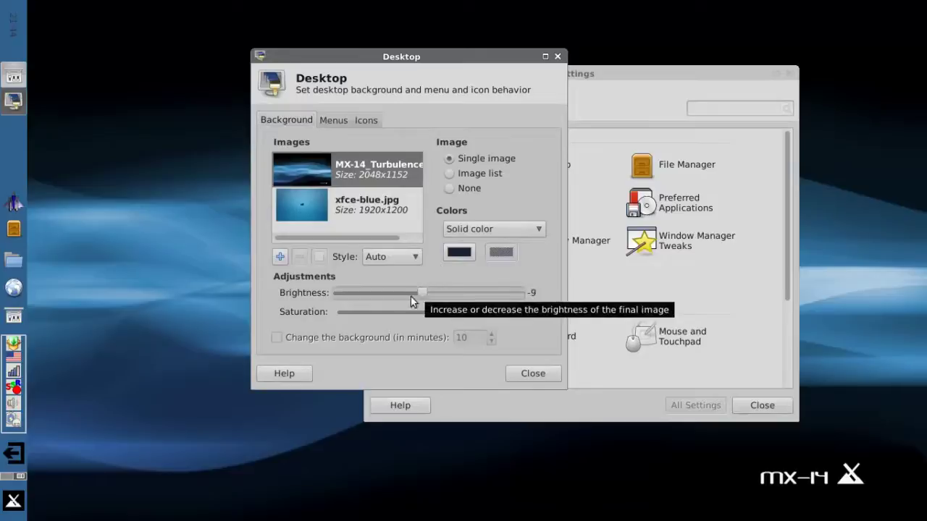
{"action": "mouse_move", "coordinate": [411, 295]}
{"action": "left_mouse_down"}
{"action": "mouse_move", "coordinate": [388, 294]}
{"action": "mouse_move", "coordinate": [418, 296]}
{"action": "left_mouse_up"}
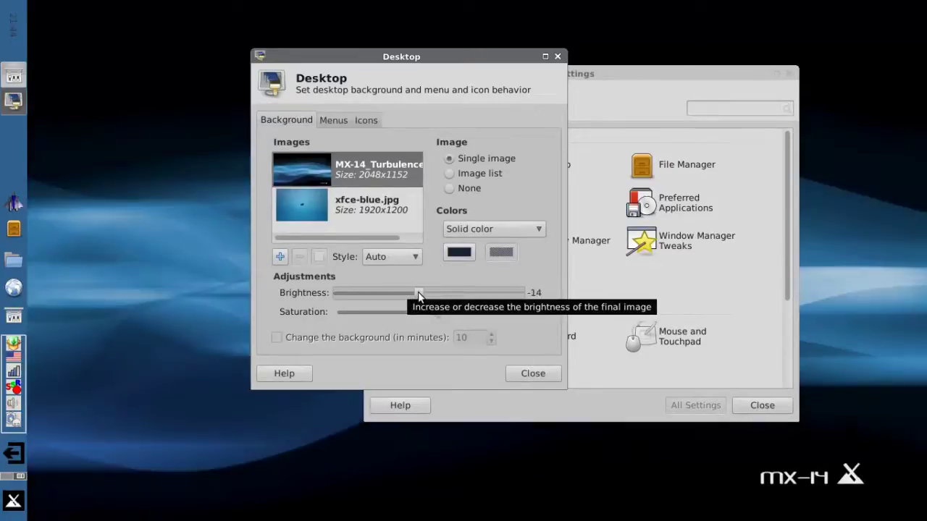
{"action": "left_click_drag", "start_coordinate": [418, 292], "coordinate": [410, 304]}
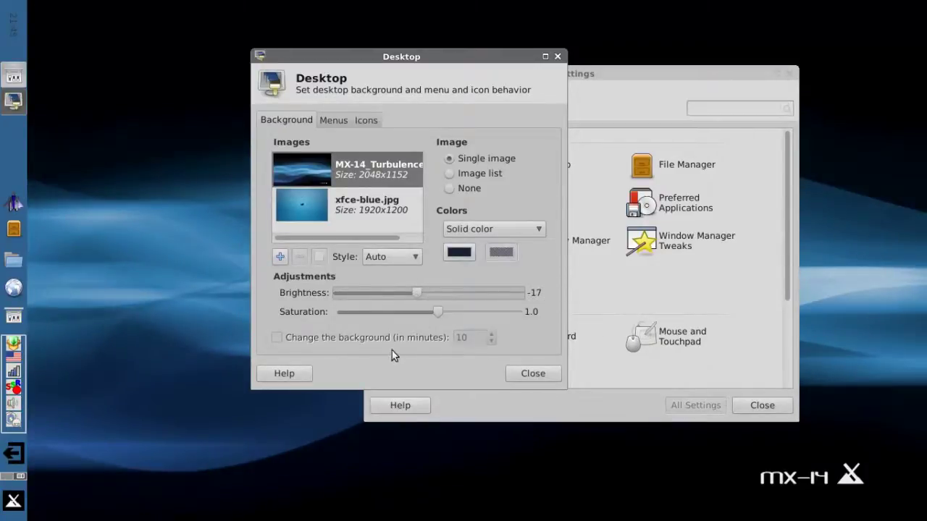
Step: Check the available background image styles without changing Auto, and set xfce-blue.jpg as the wallpaper
{"action": "left_click", "coordinate": [406, 257]}
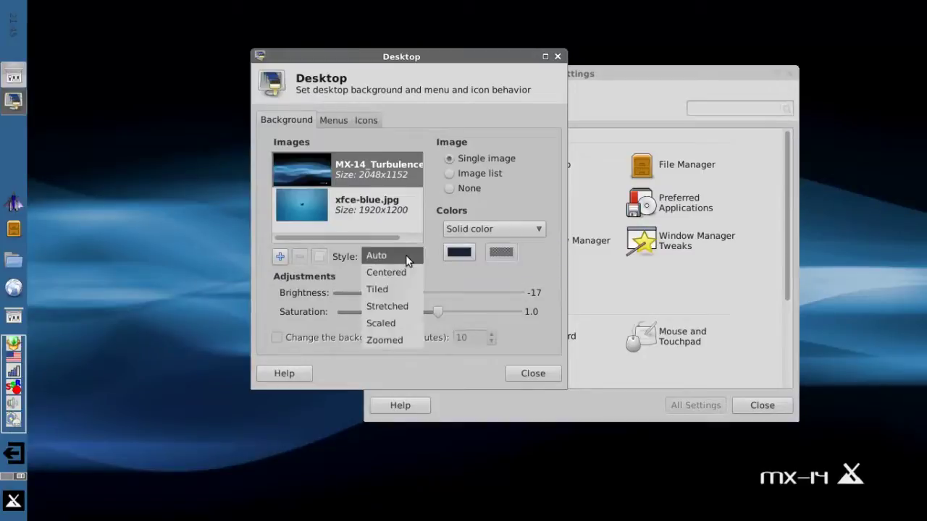
{"action": "left_click", "coordinate": [378, 371]}
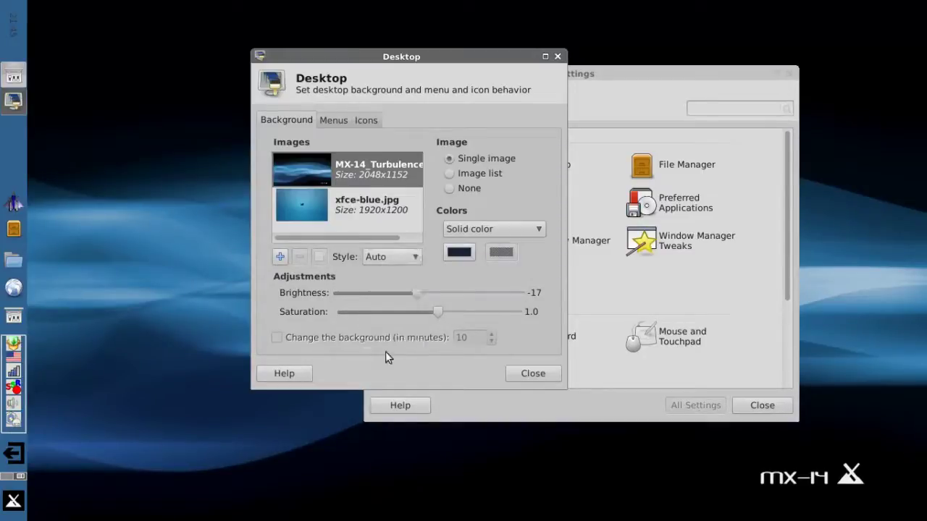
{"action": "left_click", "coordinate": [301, 206]}
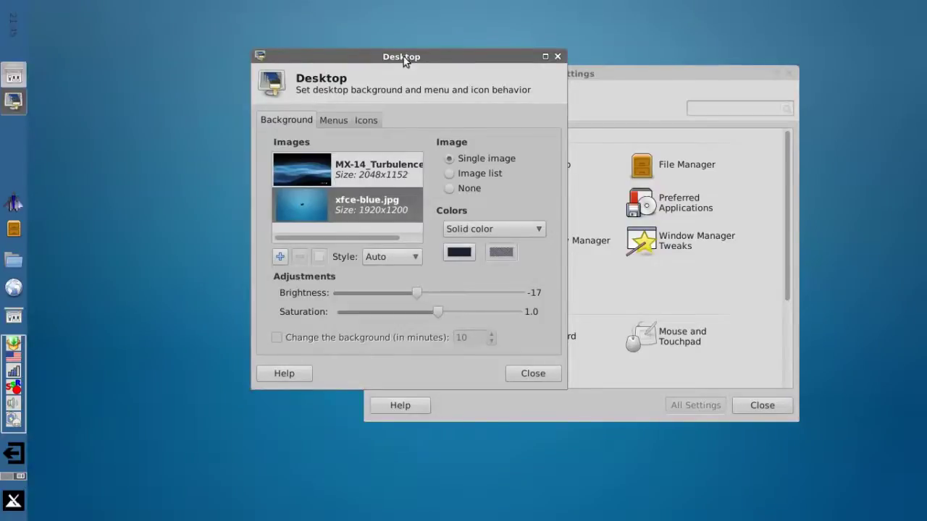
Step: Close the overall Settings window, keep the Desktop window centred, and set the MX-14_Turbulence image as the wallpaper
{"action": "left_click_drag", "start_coordinate": [405, 56], "coordinate": [189, 188]}
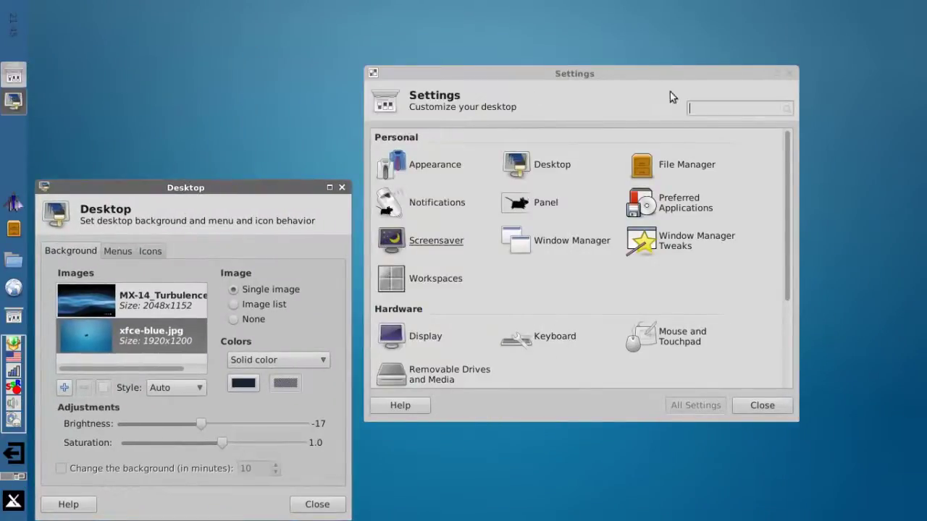
{"action": "mouse_move", "coordinate": [670, 72]}
{"action": "left_mouse_down"}
{"action": "mouse_move", "coordinate": [662, 380]}
{"action": "mouse_move", "coordinate": [761, 306]}
{"action": "mouse_move", "coordinate": [860, 54]}
{"action": "mouse_move", "coordinate": [677, 63]}
{"action": "left_mouse_up"}
{"action": "left_click", "coordinate": [797, 67]}
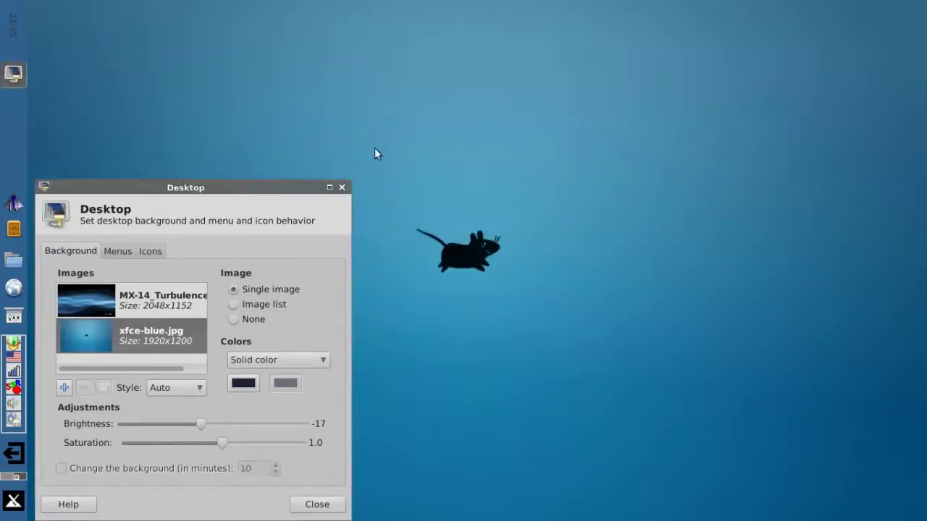
{"action": "left_click_drag", "start_coordinate": [292, 186], "coordinate": [548, 65]}
{"action": "left_click", "coordinate": [410, 180]}
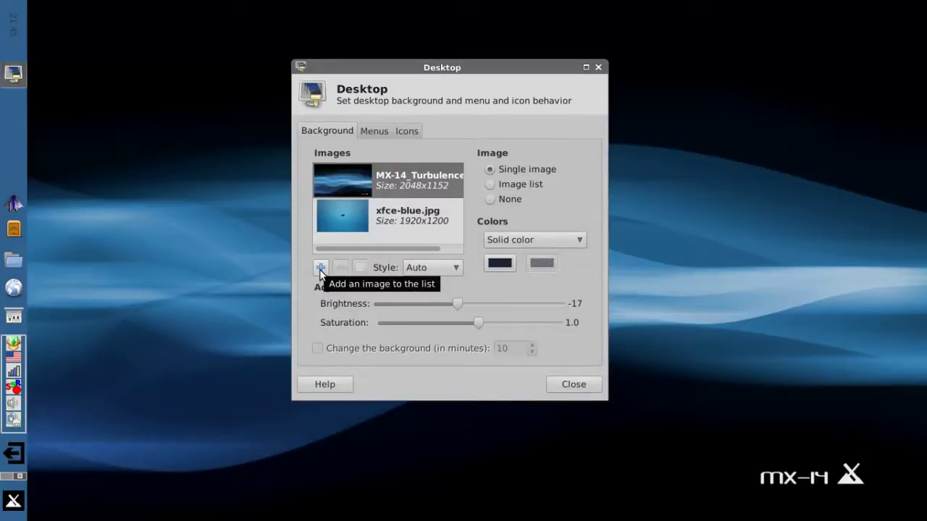
Step: Add Turbulence_Light_MX-14.jpg from /usr/local/share/backgrounds as the wallpaper and close the Desktop window
{"action": "left_click", "coordinate": [320, 268]}
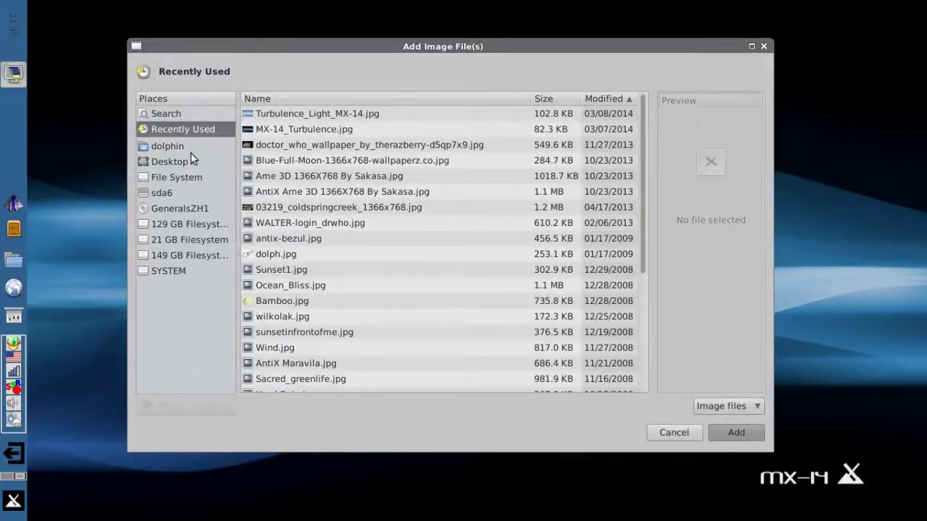
{"action": "left_click", "coordinate": [164, 181]}
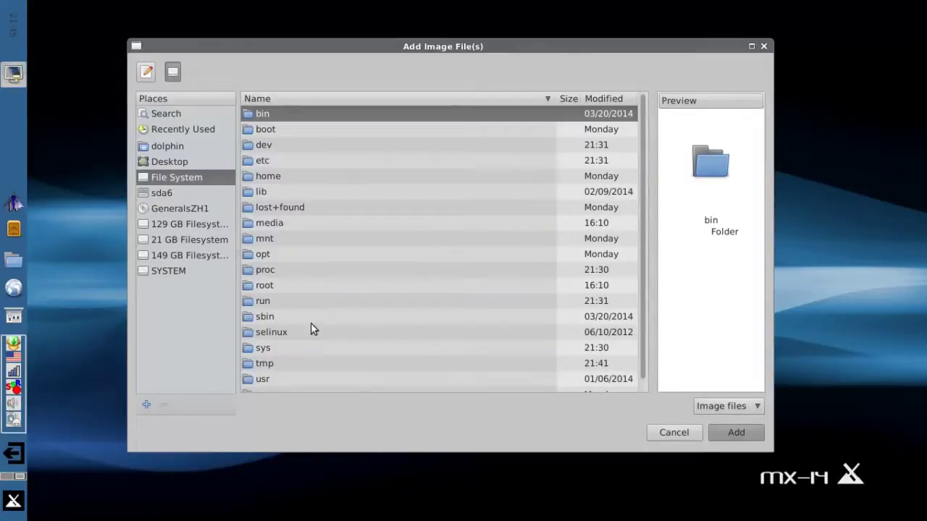
{"action": "double_click", "coordinate": [268, 378]}
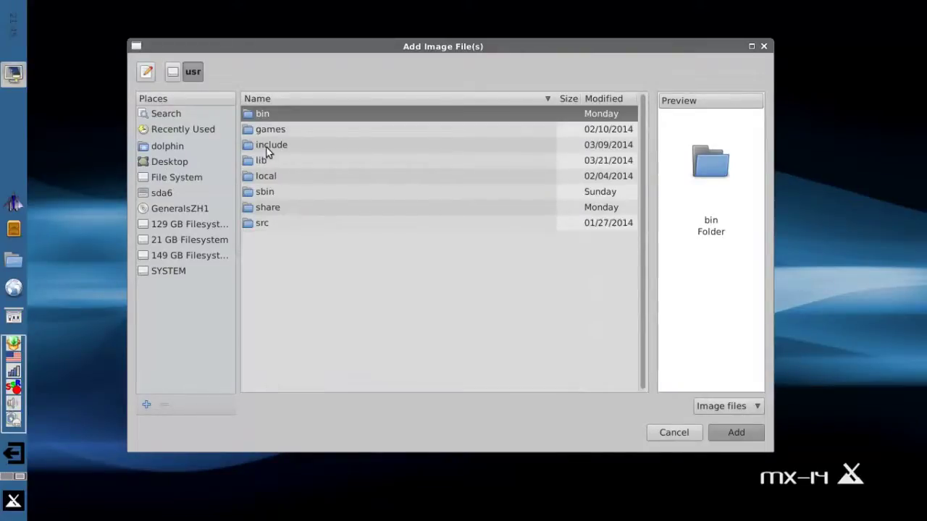
{"action": "double_click", "coordinate": [270, 176]}
{"action": "double_click", "coordinate": [269, 207]}
{"action": "double_click", "coordinate": [270, 112]}
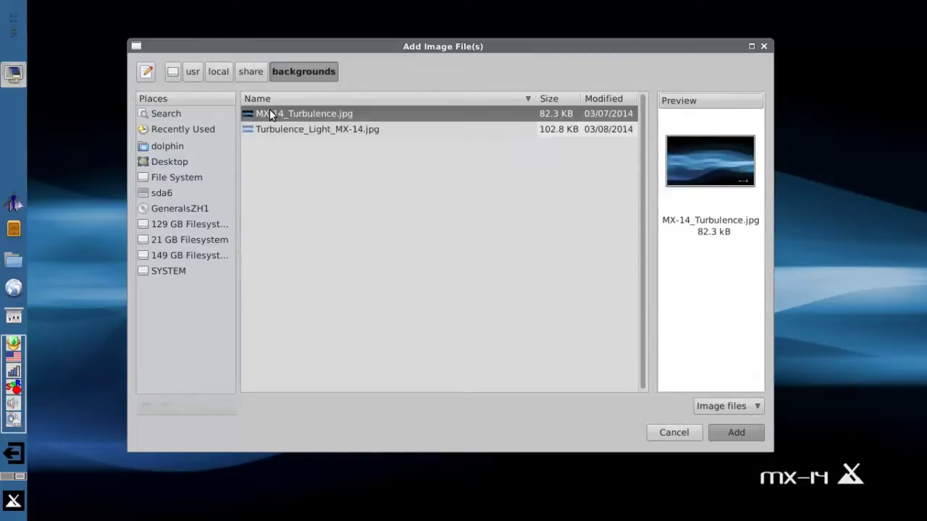
{"action": "left_click", "coordinate": [336, 134]}
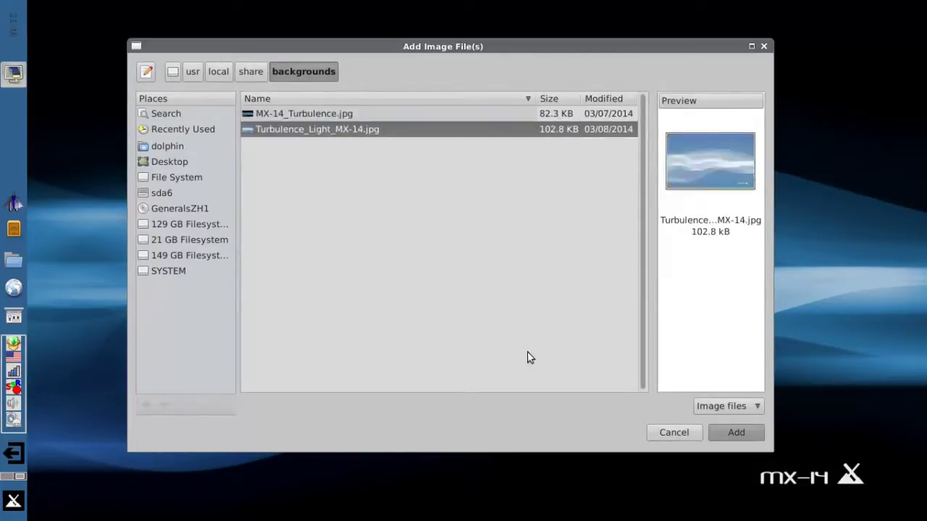
{"action": "left_click", "coordinate": [748, 431]}
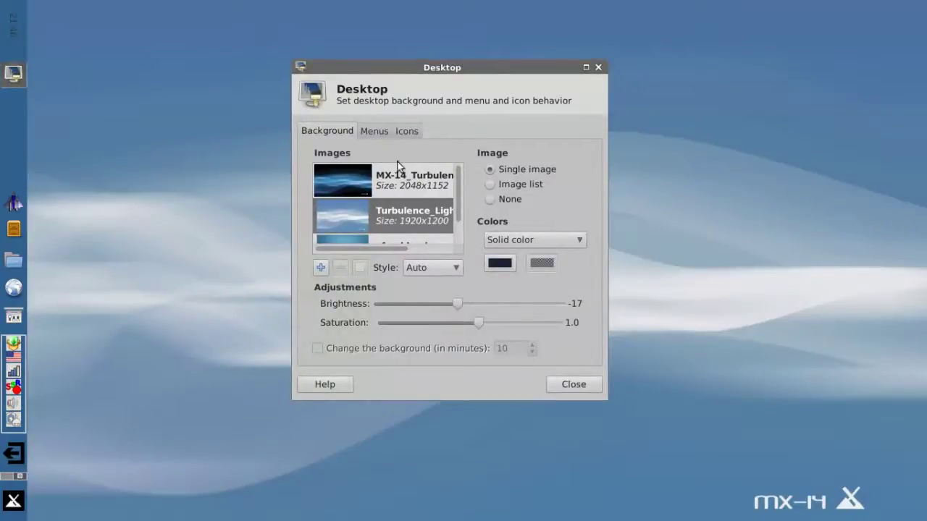
{"action": "left_click", "coordinate": [565, 381]}
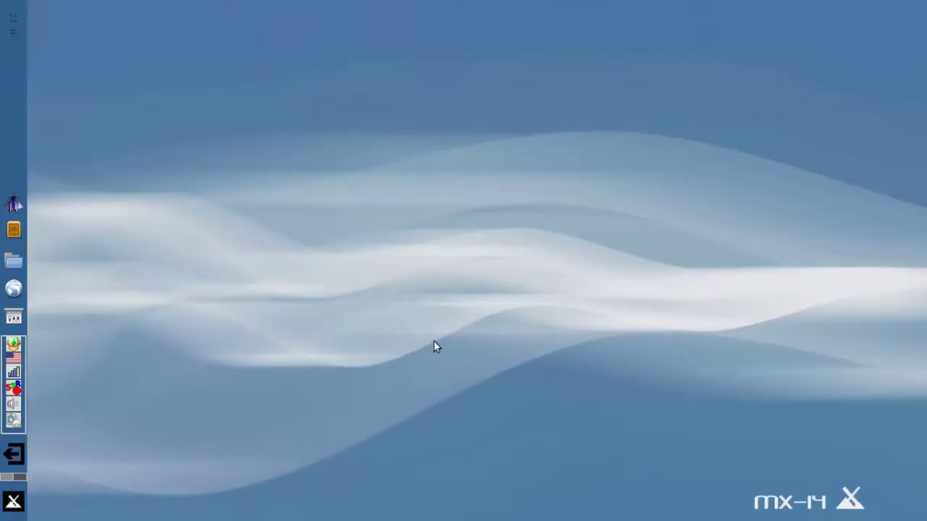
Step: Reopen the Desktop Settings from the desktop and show the menu options
{"action": "right_click", "coordinate": [281, 135]}
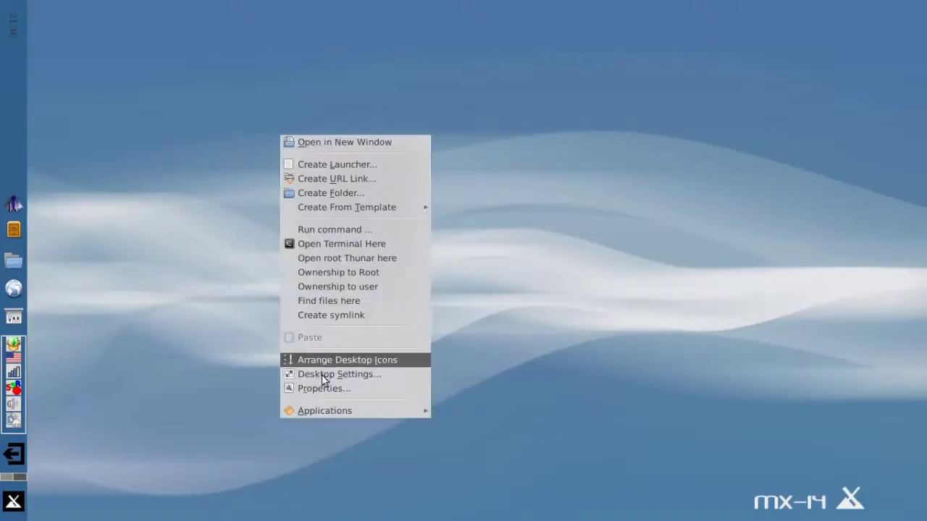
{"action": "left_click", "coordinate": [323, 376]}
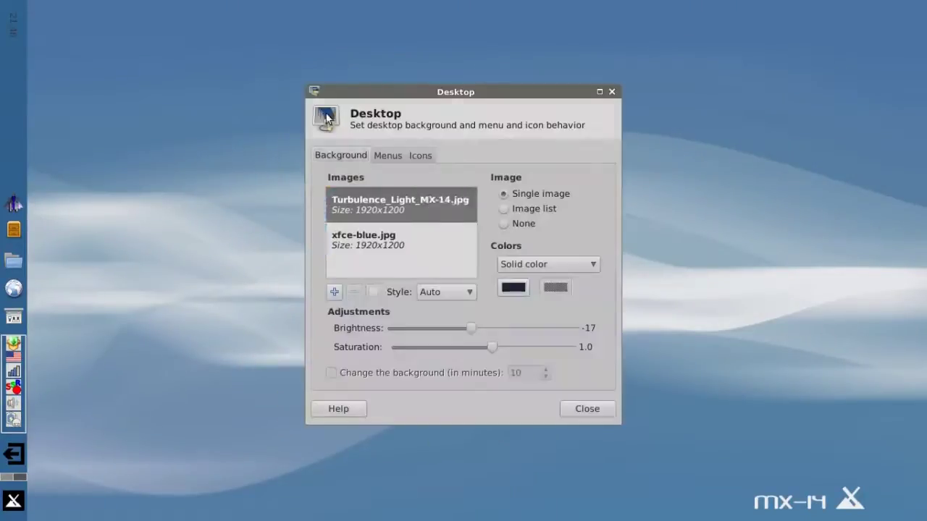
{"action": "left_click", "coordinate": [388, 153]}
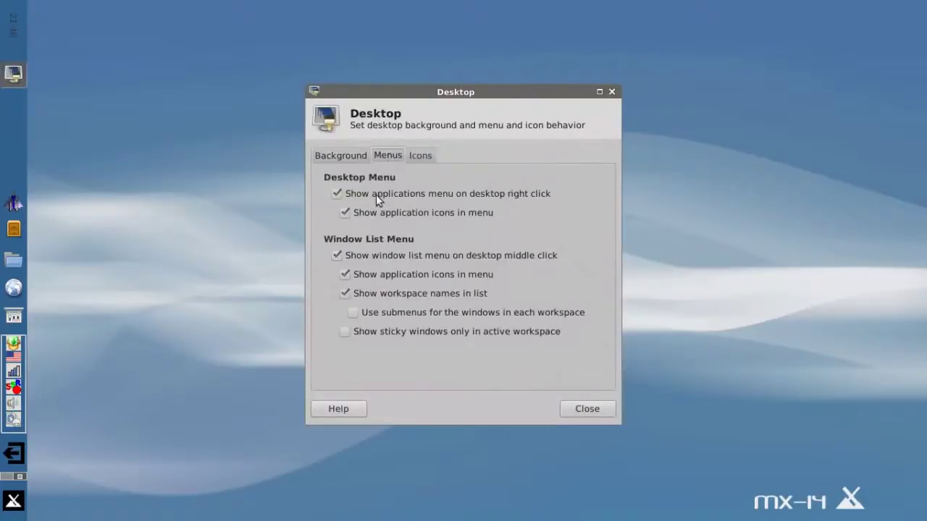
Step: Look through the desktop's applications menu and its window list menu, dismissing both without choosing anything
{"action": "right_click", "coordinate": [140, 86]}
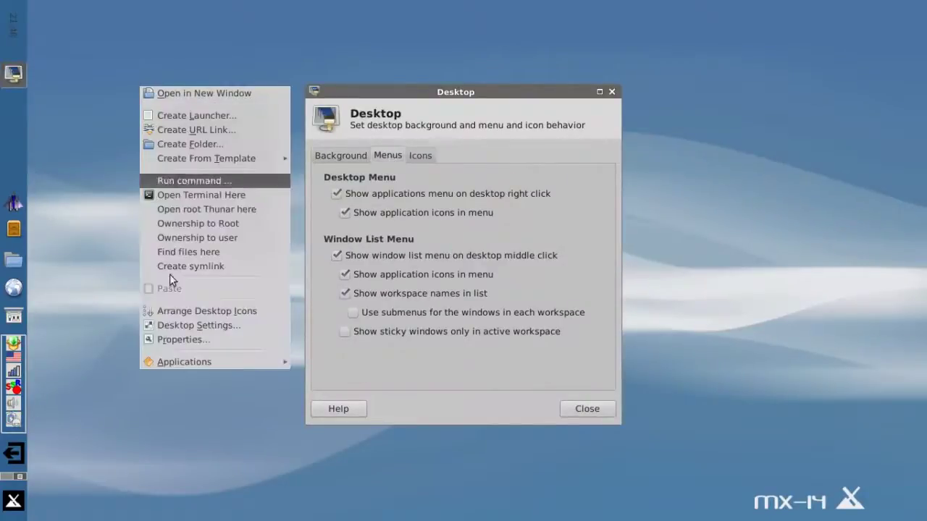
{"action": "mouse_move", "coordinate": [181, 361]}
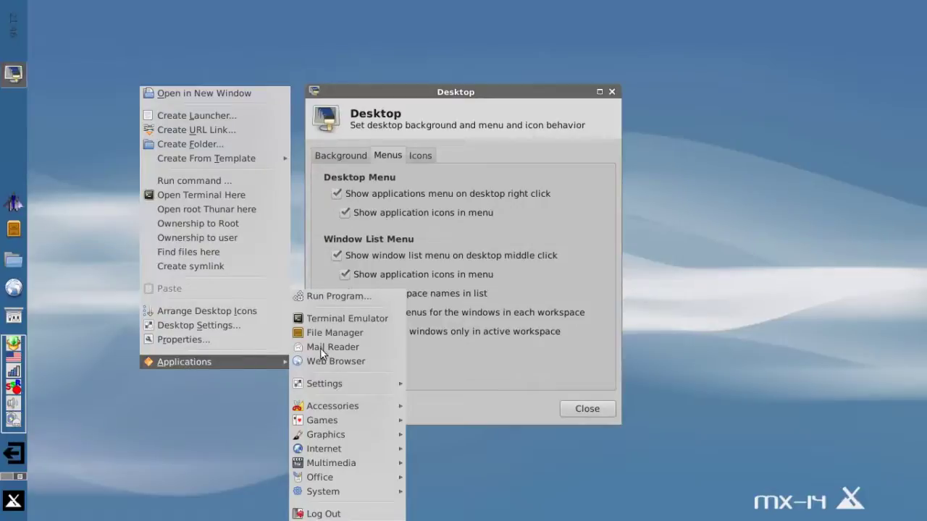
{"action": "mouse_move", "coordinate": [358, 410]}
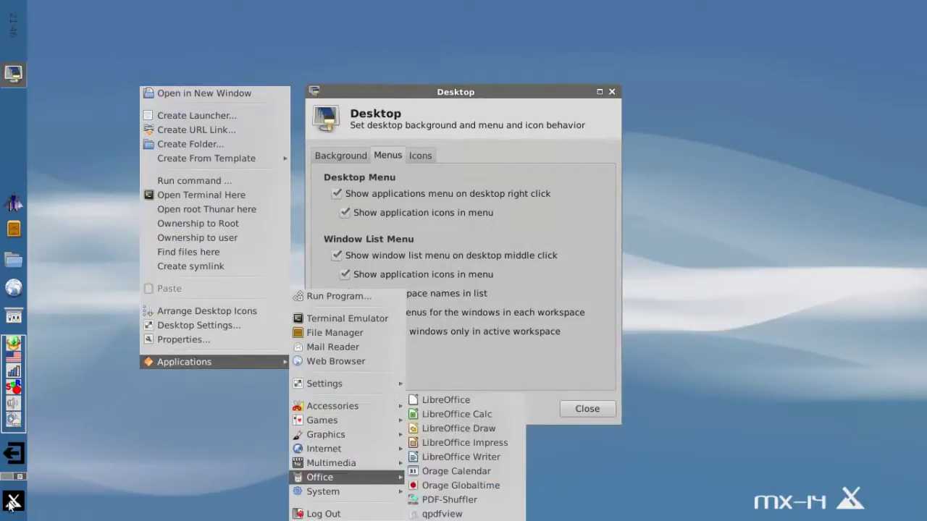
{"action": "left_click", "coordinate": [536, 367]}
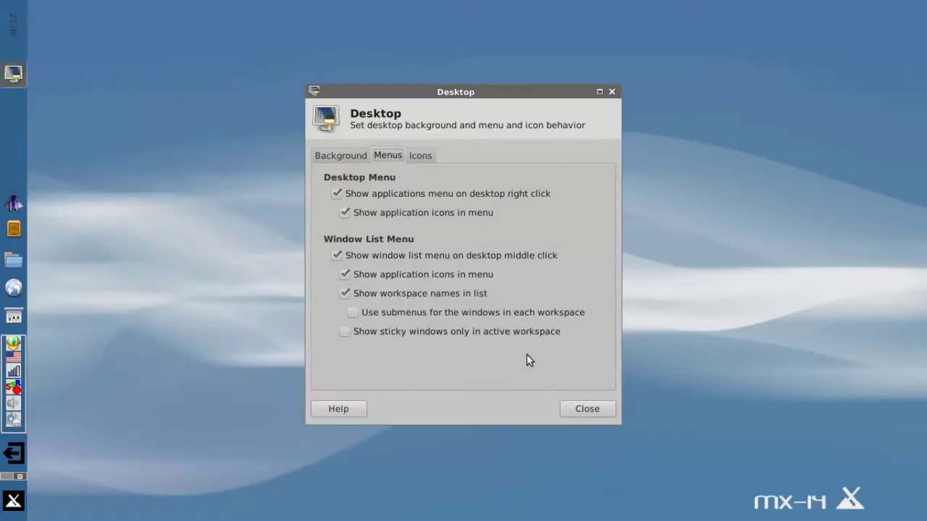
{"action": "middle_click", "coordinate": [705, 155]}
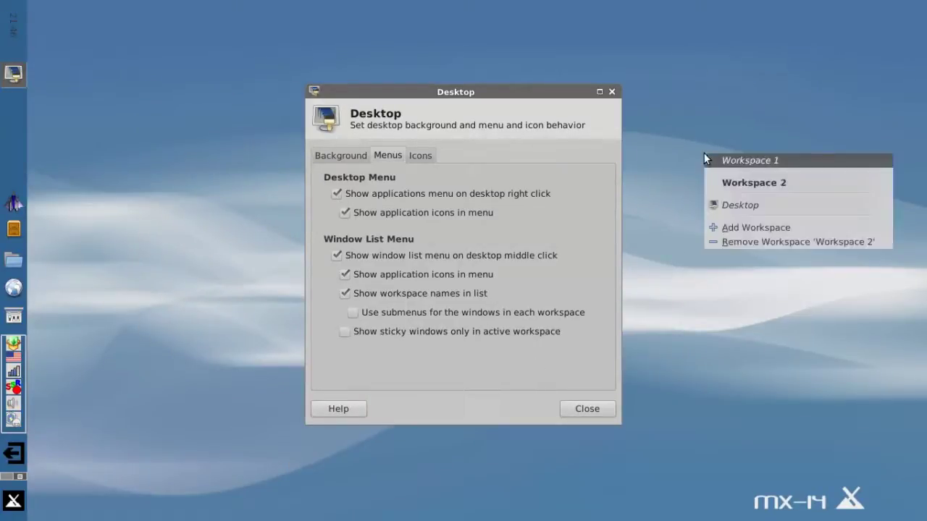
{"action": "left_click", "coordinate": [686, 281]}
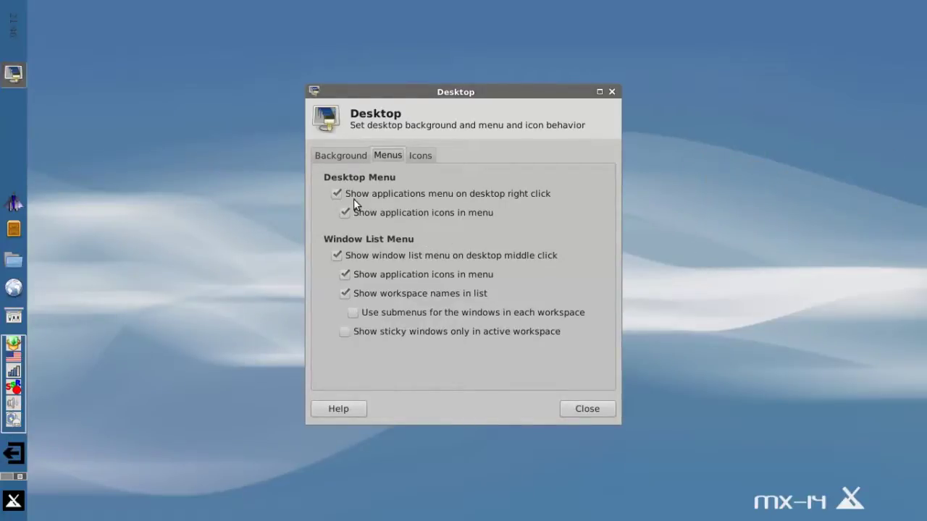
Step: Try out the Home, Filesystem, Trash and Removable Devices default desktop icons and leave only Home enabled
{"action": "left_click", "coordinate": [422, 157]}
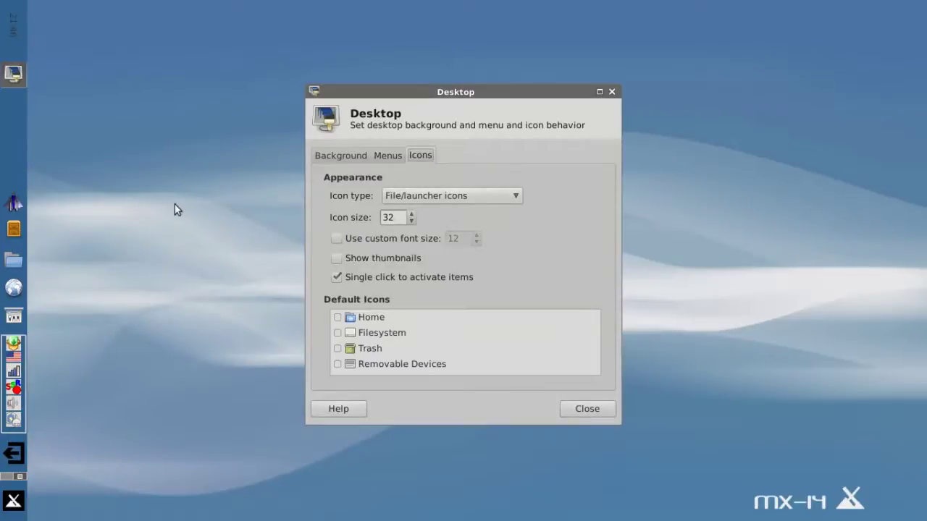
{"action": "left_click", "coordinate": [337, 317]}
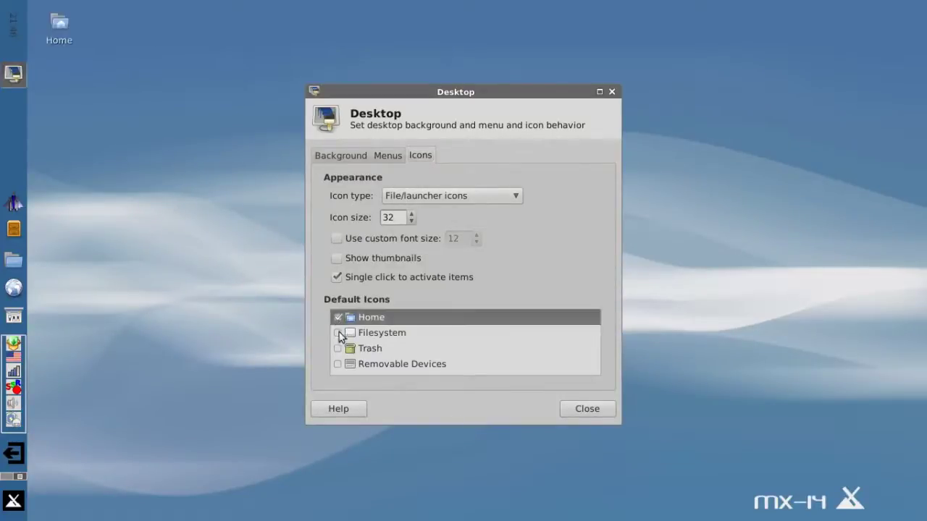
{"action": "left_click", "coordinate": [338, 334]}
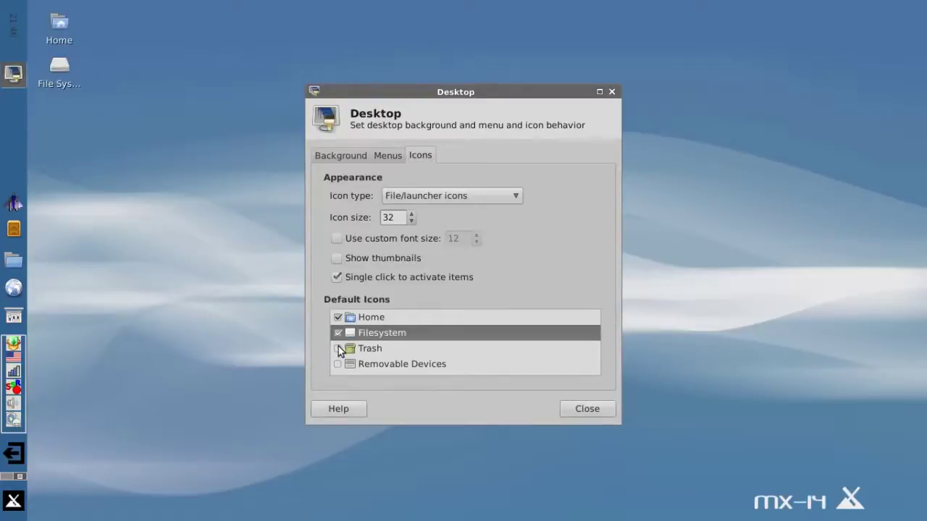
{"action": "left_click", "coordinate": [338, 348]}
{"action": "left_click", "coordinate": [338, 363]}
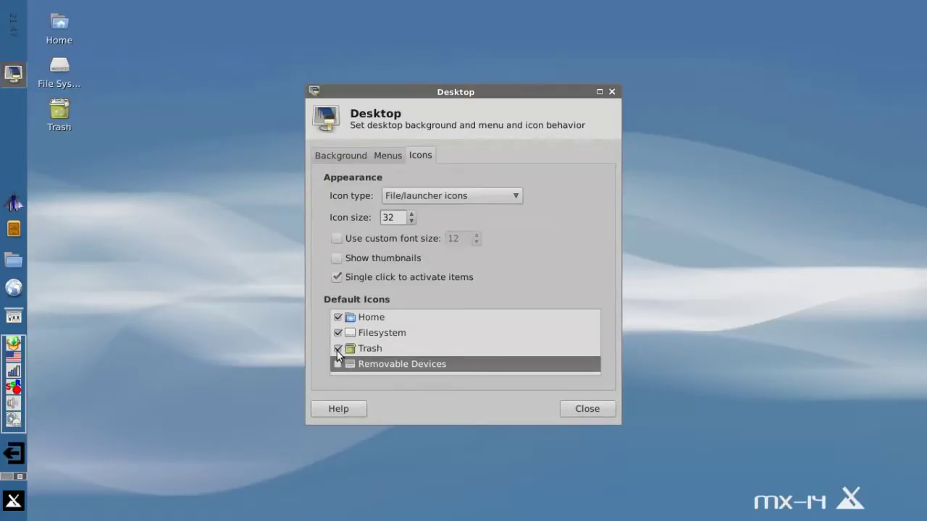
{"action": "left_click", "coordinate": [338, 348]}
{"action": "left_click", "coordinate": [338, 333]}
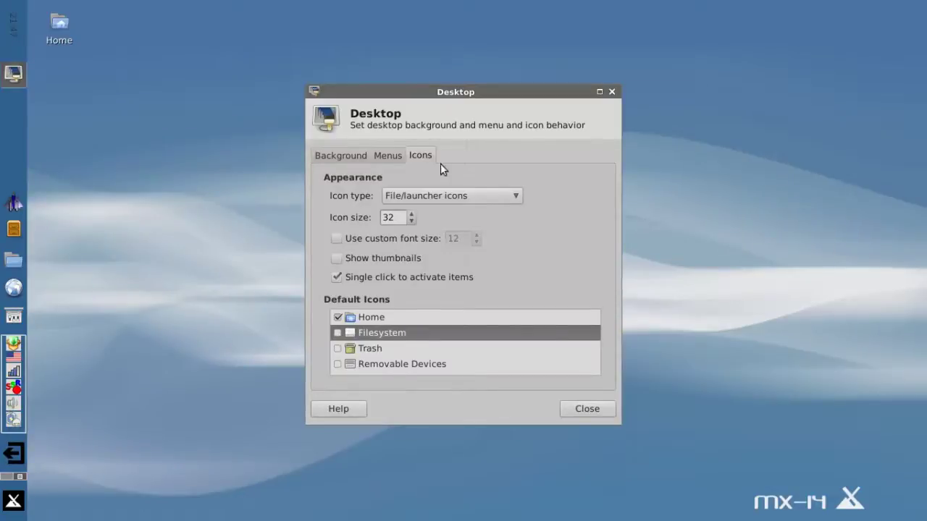
Step: Set the icon type to Minimized application icons and test it by minimizing, restoring and closing Chromium B.S.U
{"action": "left_click", "coordinate": [407, 197]}
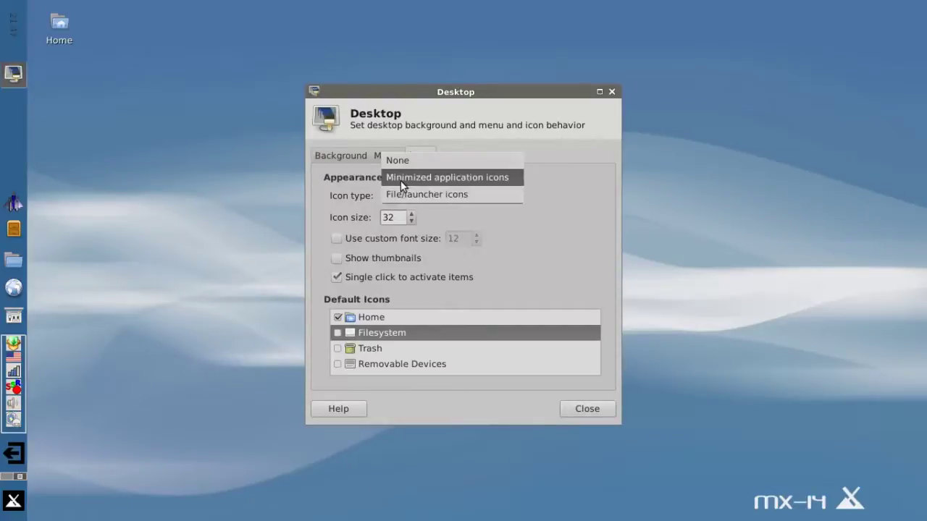
{"action": "left_click", "coordinate": [400, 180]}
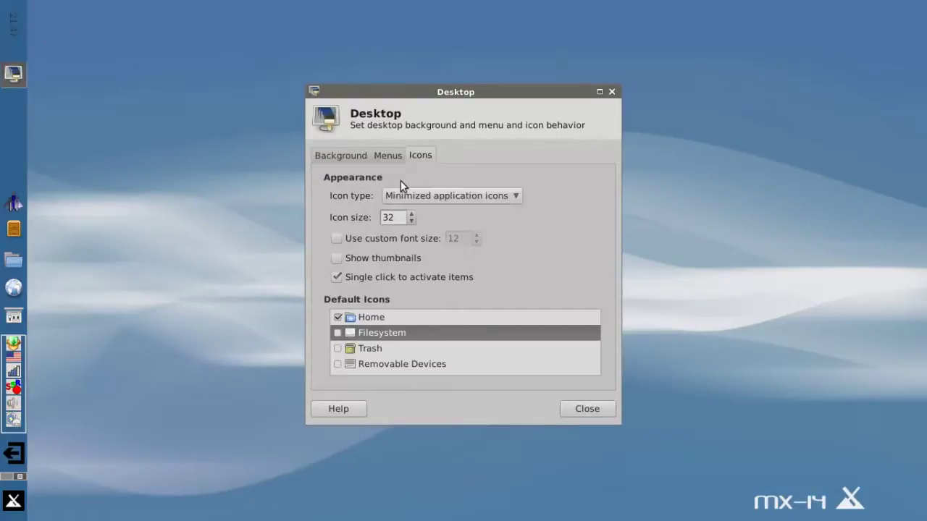
{"action": "left_click", "coordinate": [14, 204]}
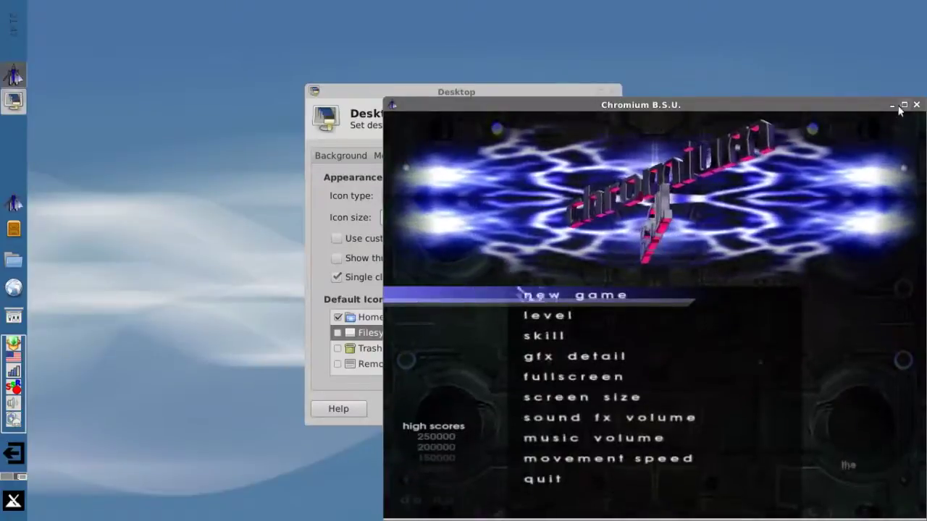
{"action": "left_click", "coordinate": [892, 105]}
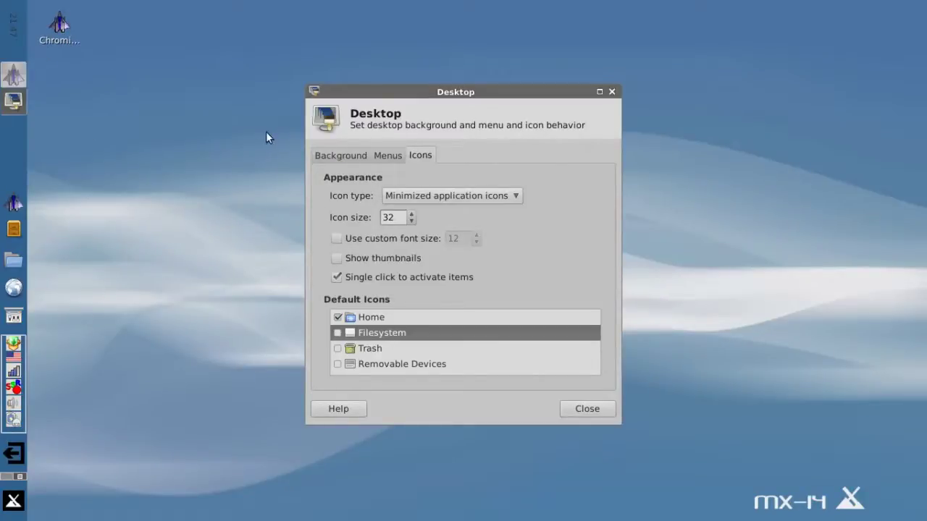
{"action": "left_click", "coordinate": [63, 42]}
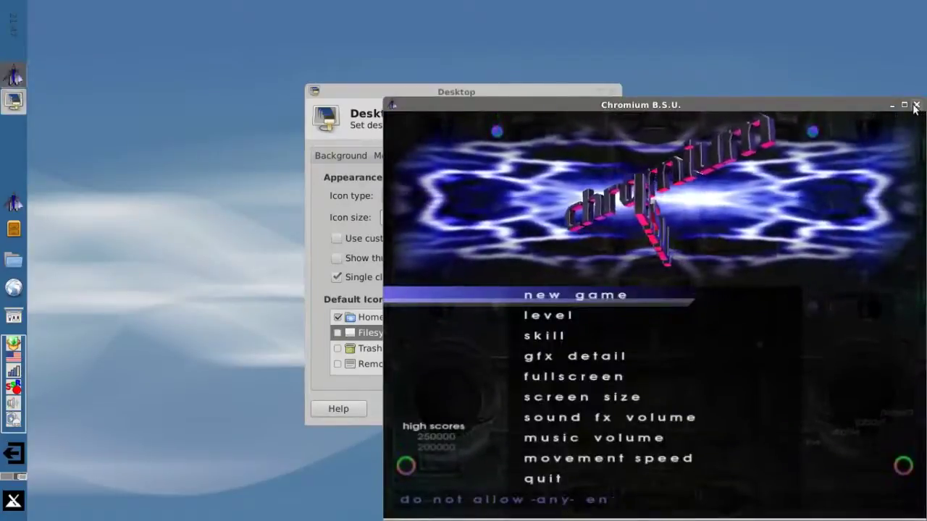
{"action": "left_click", "coordinate": [915, 106]}
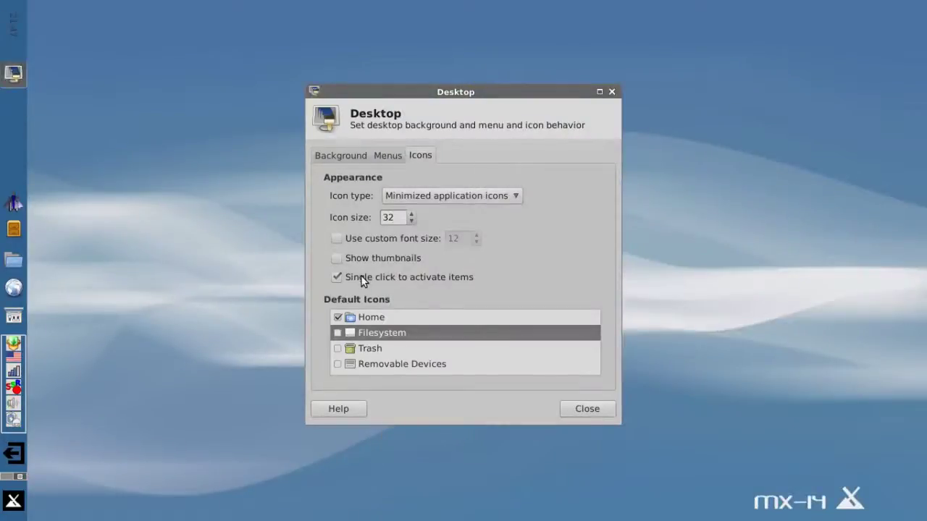
Step: Set the icon type to File/launcher icons and test the desktop's Home icon by opening and closing its folder
{"action": "left_click", "coordinate": [419, 196]}
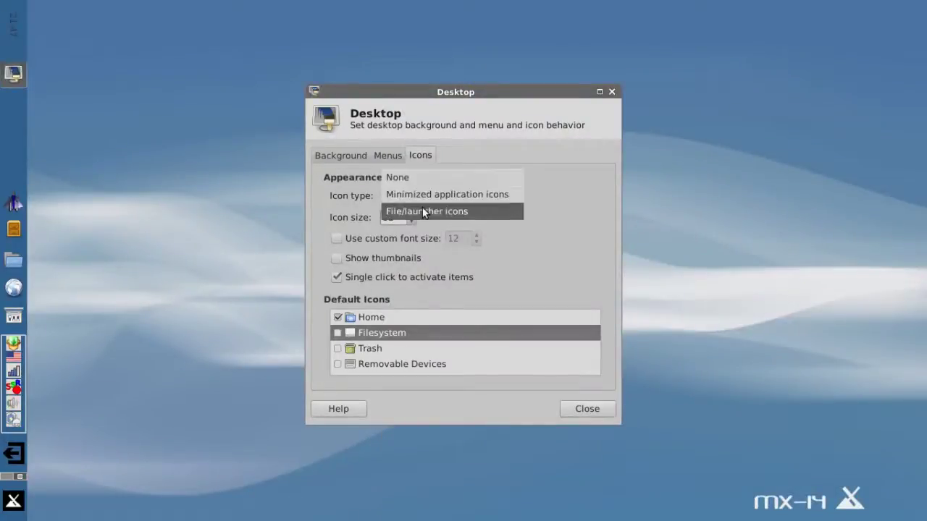
{"action": "left_click", "coordinate": [421, 209]}
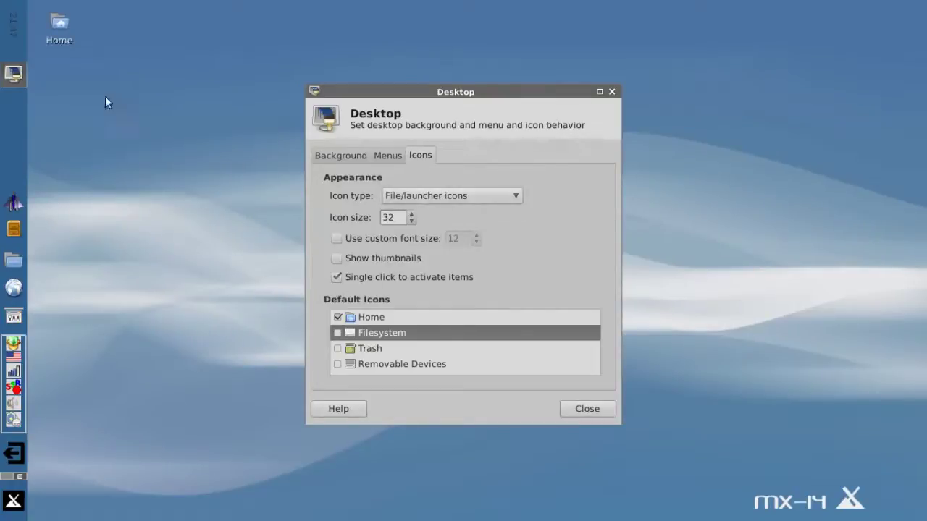
{"action": "left_click", "coordinate": [63, 34]}
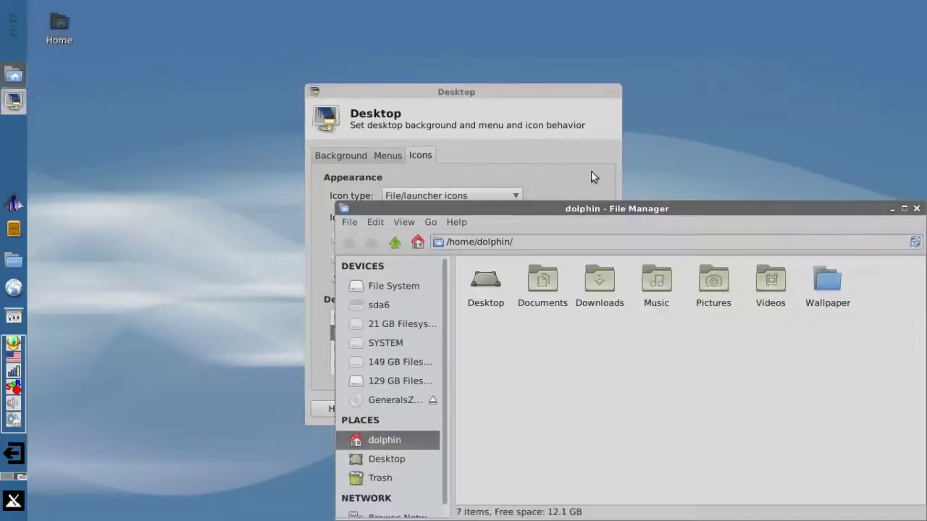
{"action": "left_click", "coordinate": [916, 208]}
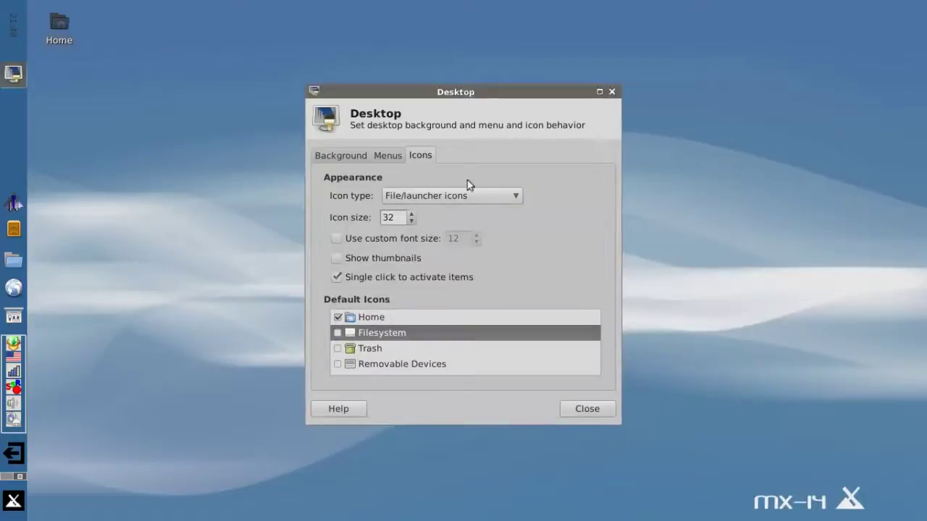
Step: Disable the option "Single click to activate items" and open the Home folder from the desktop to test it
{"action": "left_click", "coordinate": [336, 281]}
{"action": "double_click", "coordinate": [67, 24]}
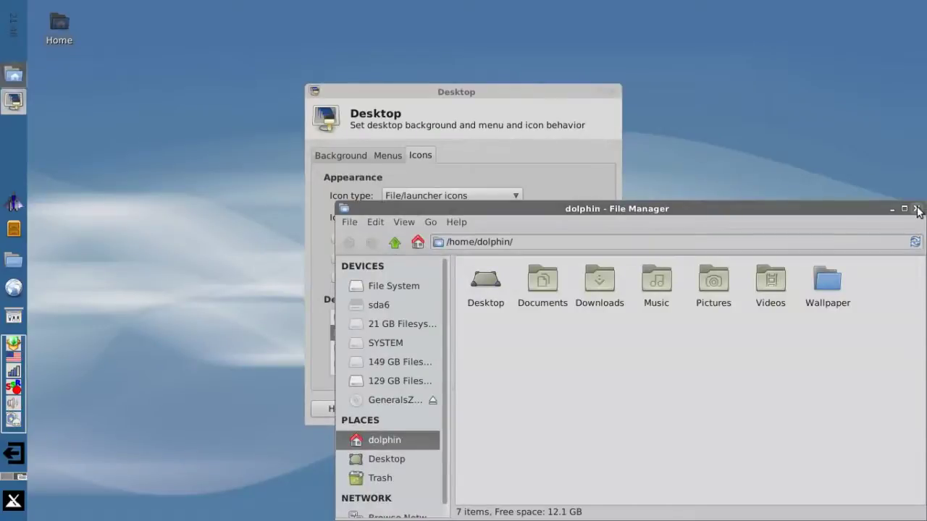
Step: Close the Home folder and the Desktop settings, and open the Window Manager settings
{"action": "left_click", "coordinate": [916, 208]}
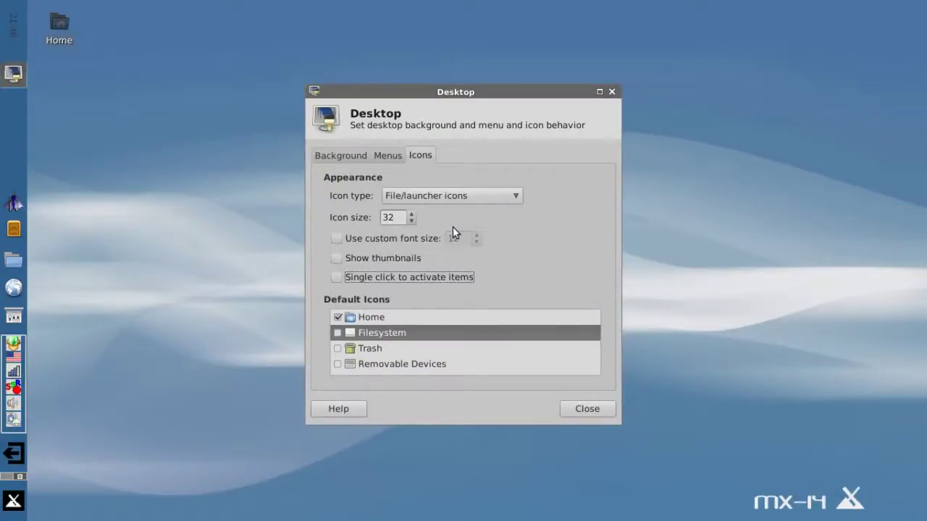
{"action": "left_click", "coordinate": [594, 410]}
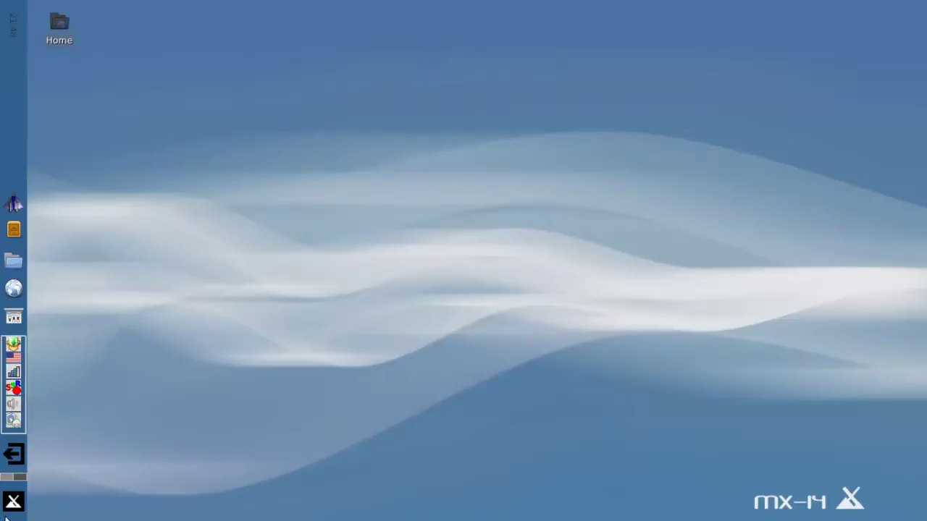
{"action": "left_click", "coordinate": [14, 319]}
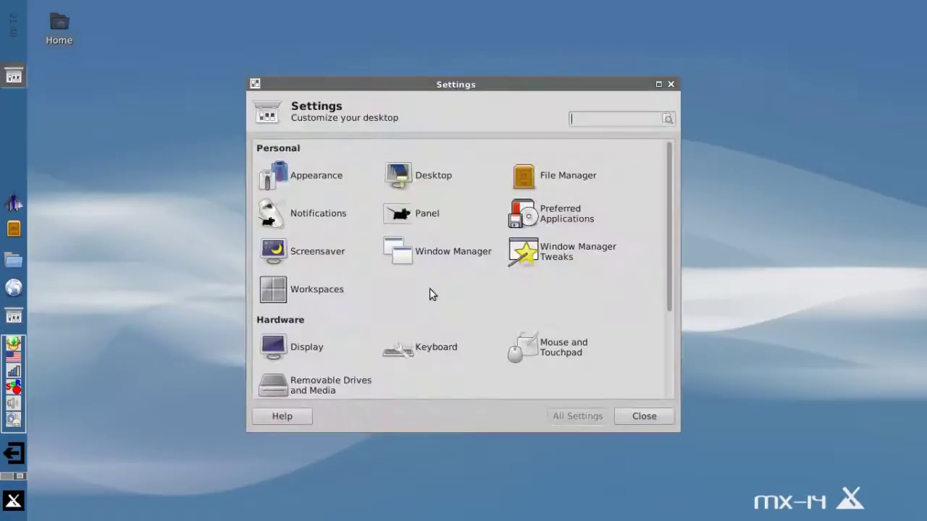
{"action": "left_click", "coordinate": [432, 250]}
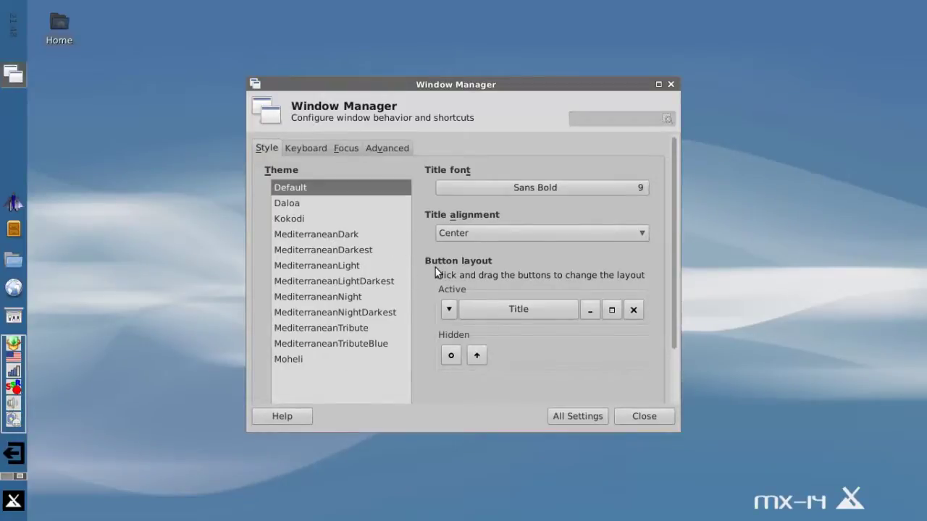
Step: Try the window themes from MediterraneanDark through MediterraneanNightDarkest and set the theme back to Default
{"action": "left_click", "coordinate": [331, 236]}
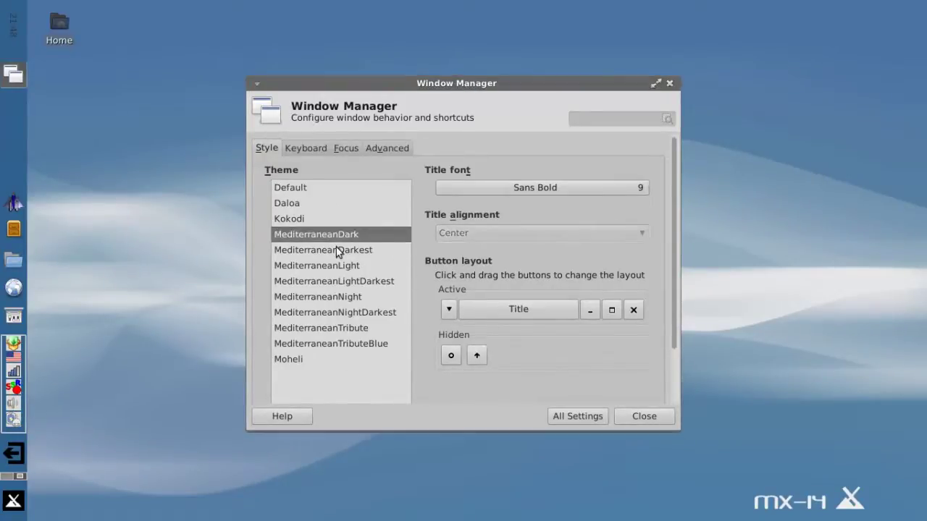
{"action": "left_click", "coordinate": [336, 250]}
{"action": "left_click", "coordinate": [345, 267]}
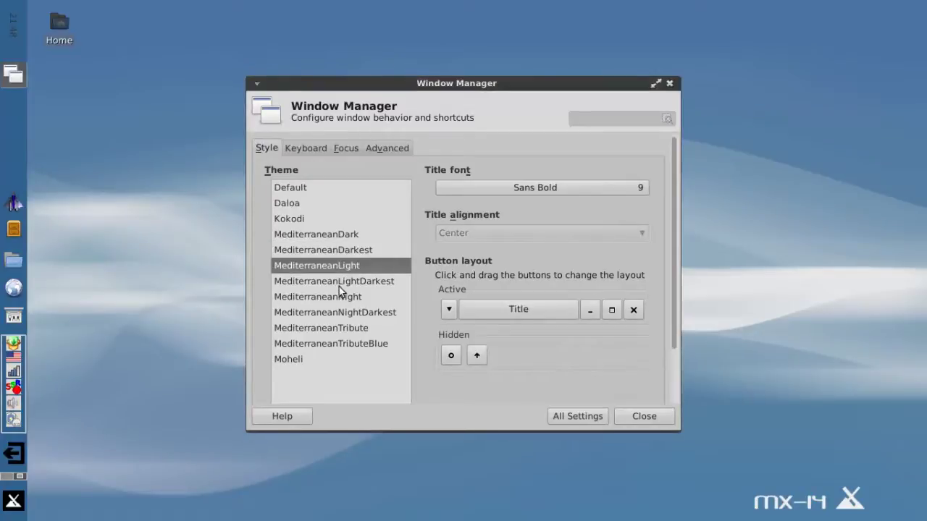
{"action": "left_click", "coordinate": [339, 289]}
{"action": "left_click", "coordinate": [339, 298]}
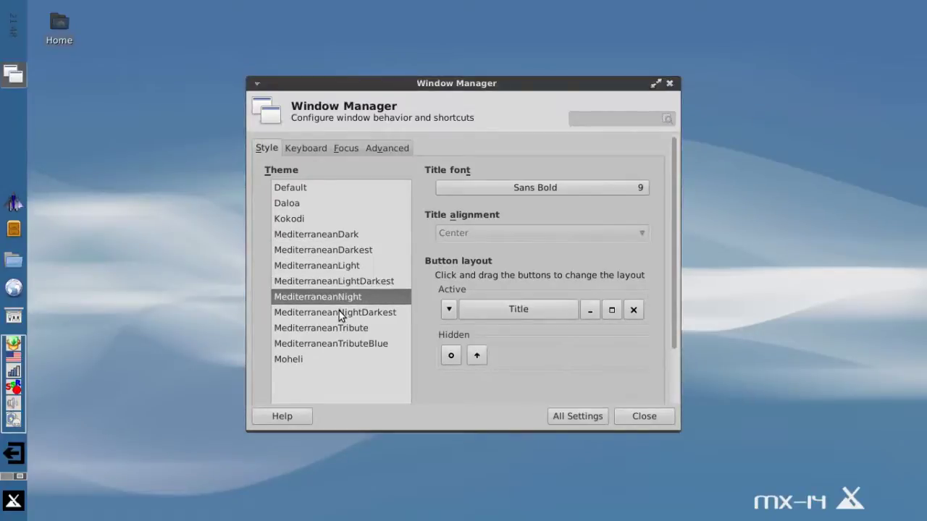
{"action": "left_click", "coordinate": [339, 312]}
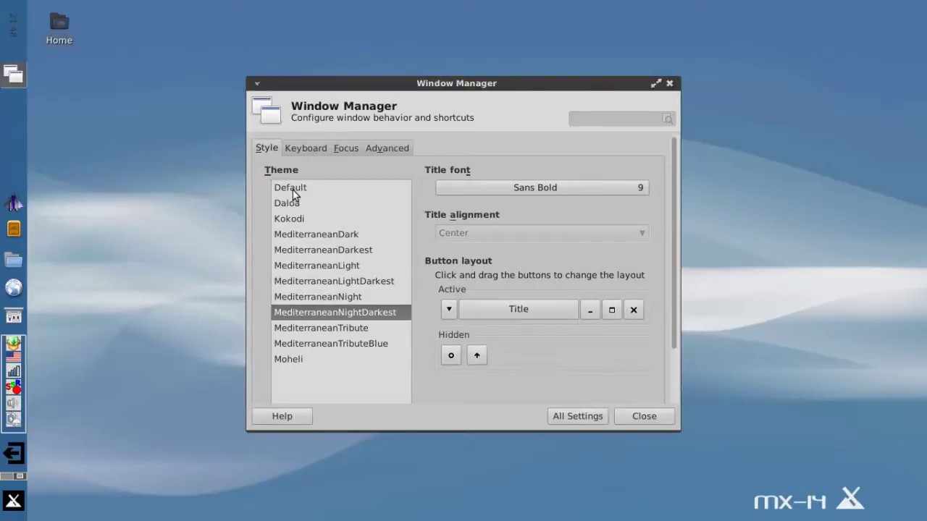
{"action": "left_click", "coordinate": [293, 189]}
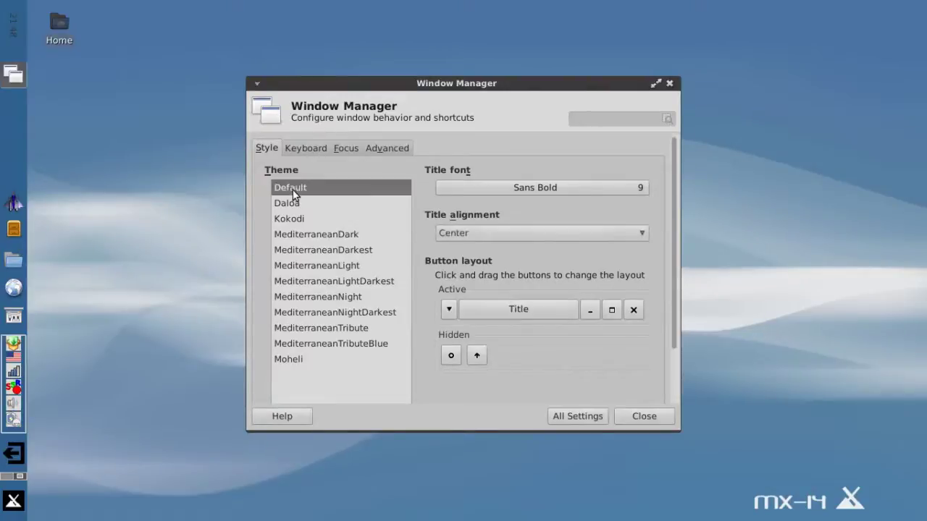
Step: Review the window manager's Keyboard, Focus and Advanced settings
{"action": "left_click", "coordinate": [290, 147]}
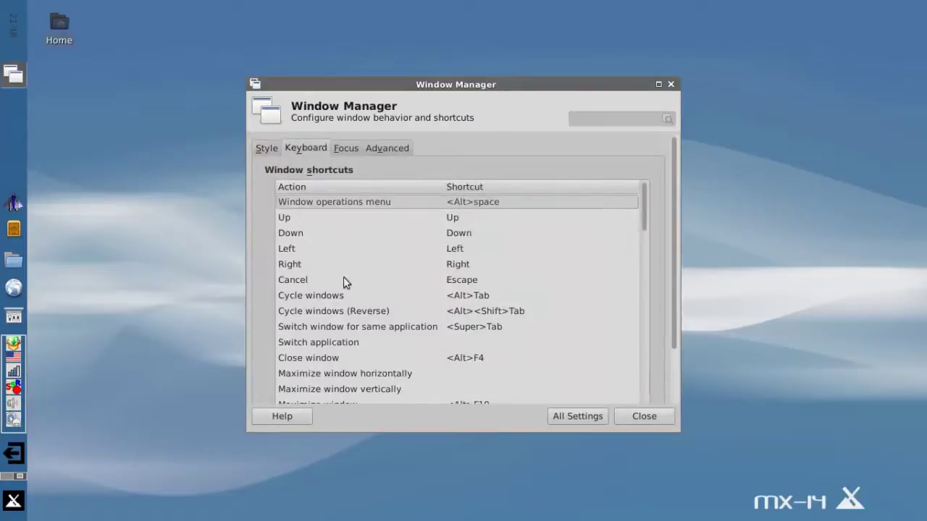
{"action": "left_click", "coordinate": [339, 147]}
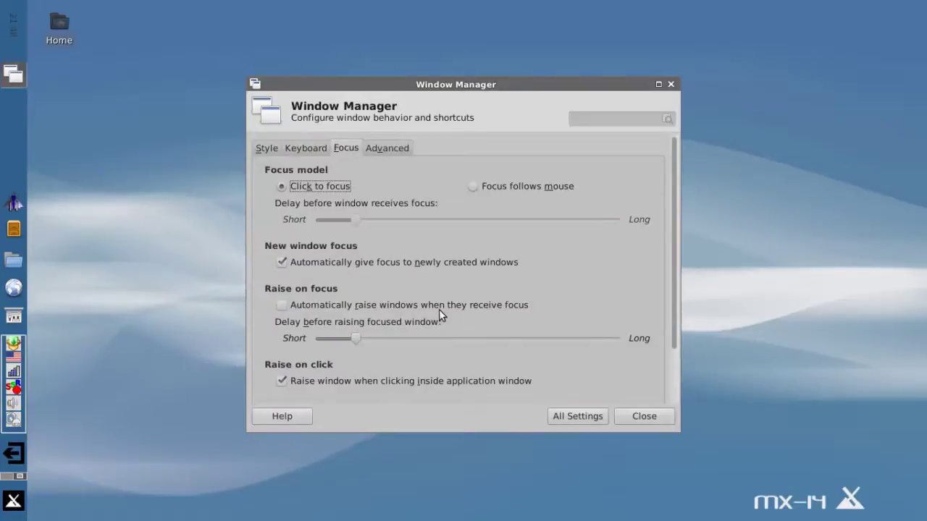
{"action": "left_click", "coordinate": [389, 147]}
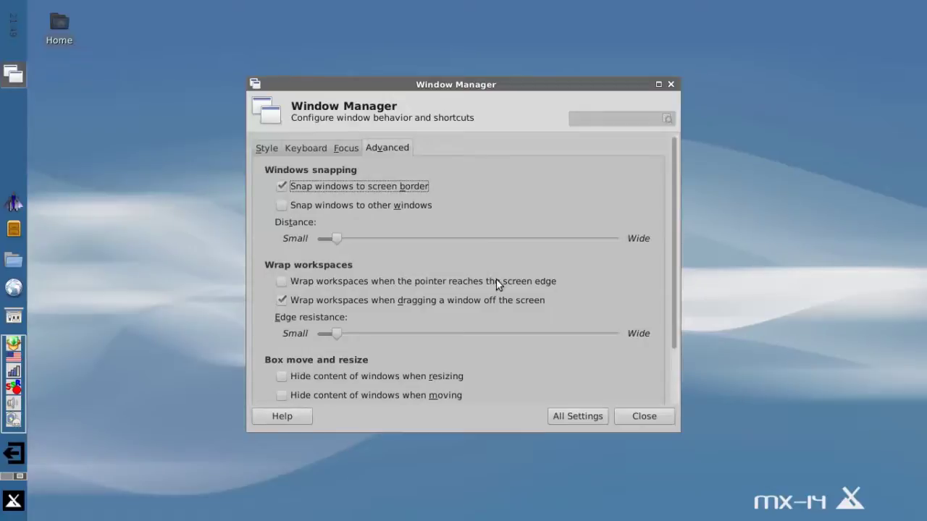
Step: Open a file manager window, test moving it past the screen edge into the next workspace and back, and minimize it
{"action": "left_click", "coordinate": [13, 229]}
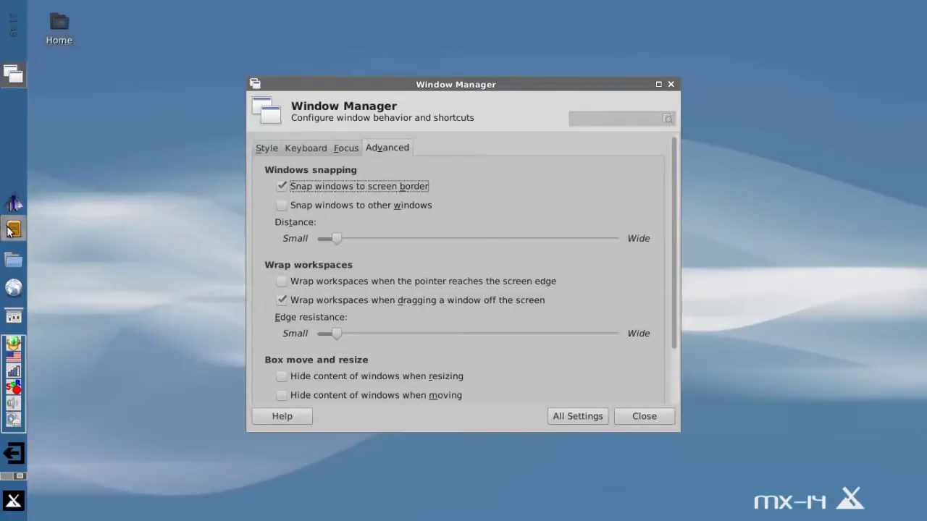
{"action": "left_click_drag", "start_coordinate": [475, 214], "coordinate": [276, 89]}
{"action": "left_click_drag", "start_coordinate": [723, 396], "coordinate": [723, 445]}
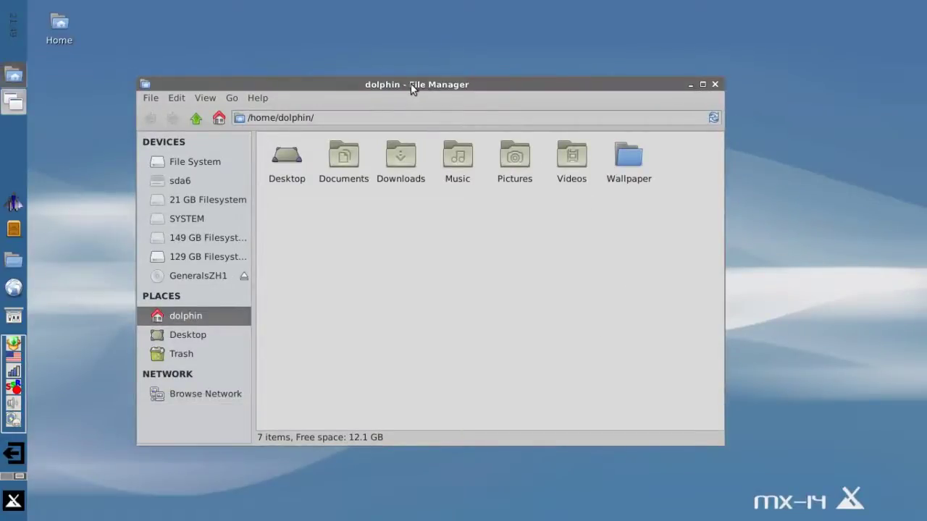
{"action": "left_click_drag", "start_coordinate": [402, 85], "coordinate": [924, 98]}
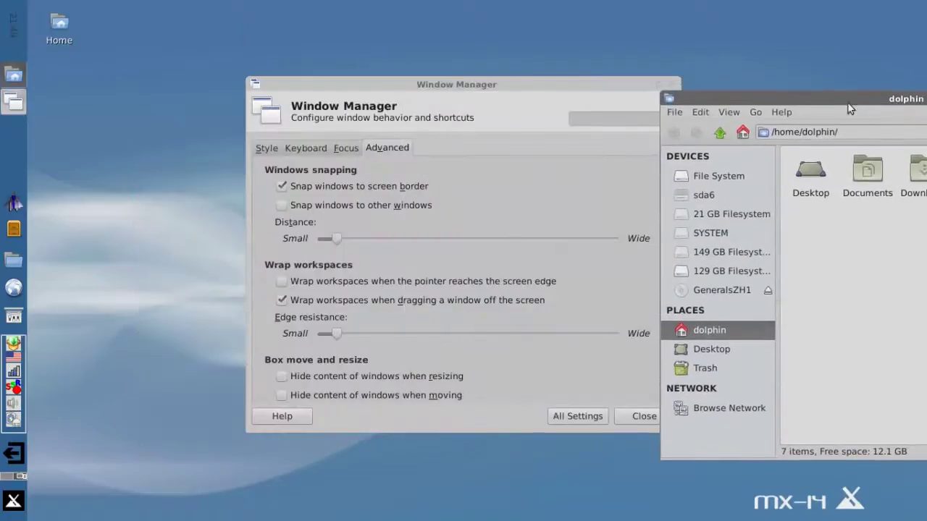
{"action": "left_click_drag", "start_coordinate": [720, 96], "coordinate": [185, 78]}
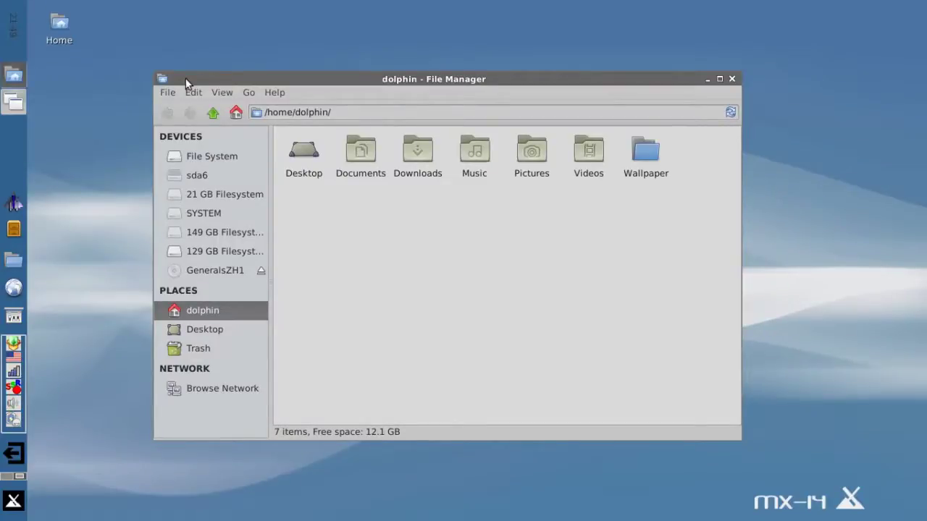
{"action": "left_click", "coordinate": [708, 80]}
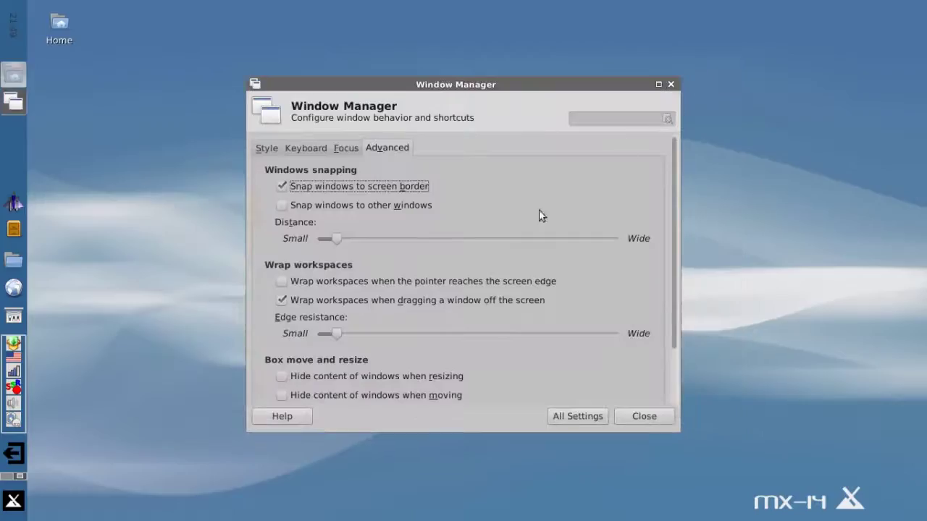
Step: Disable "Wrap workspaces when dragging a window off the screen" and tile the restored file manager window on the right half of the desktop
{"action": "left_click", "coordinate": [286, 302]}
{"action": "left_click", "coordinate": [12, 78]}
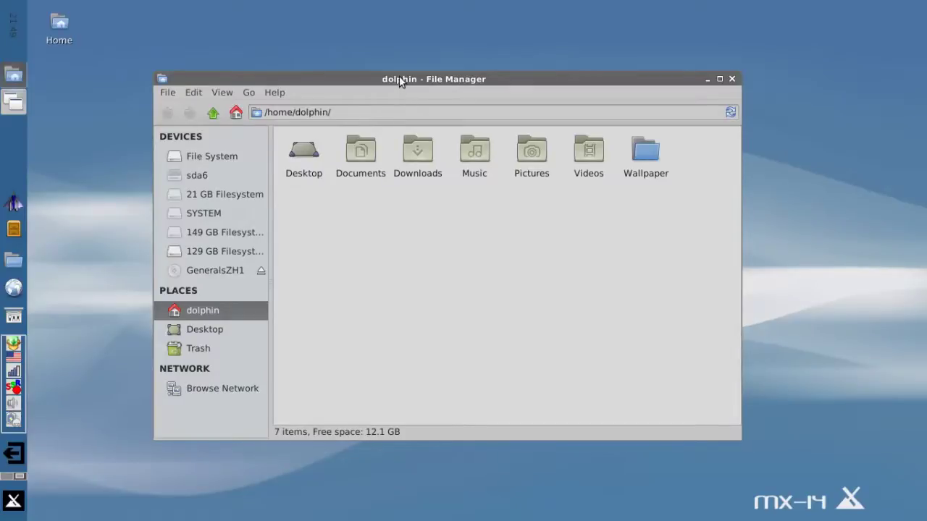
{"action": "left_click_drag", "start_coordinate": [398, 79], "coordinate": [919, 102]}
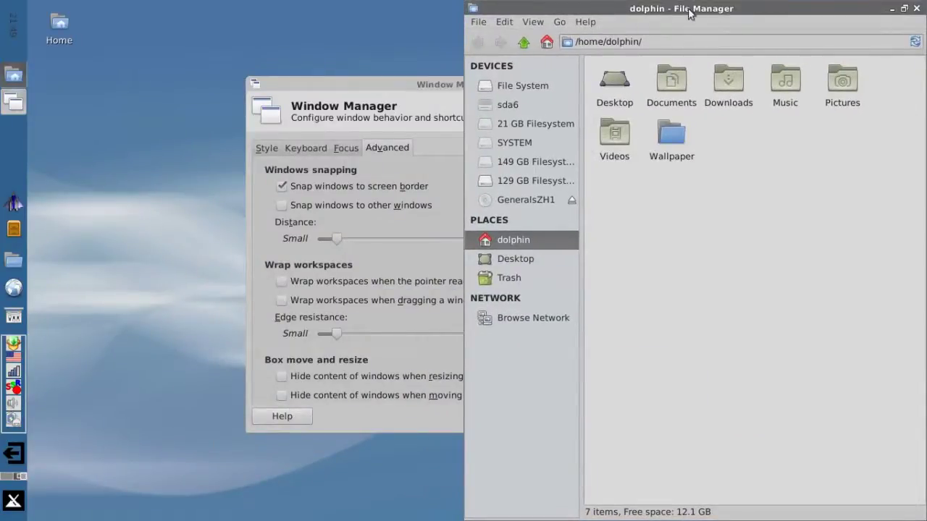
Step: Open a second file manager window, tile it on the left half of the desktop beside the first, and close it
{"action": "key", "text": "super+Left"}
{"action": "left_click", "coordinate": [292, 83]}
{"action": "key", "text": "super+Right"}
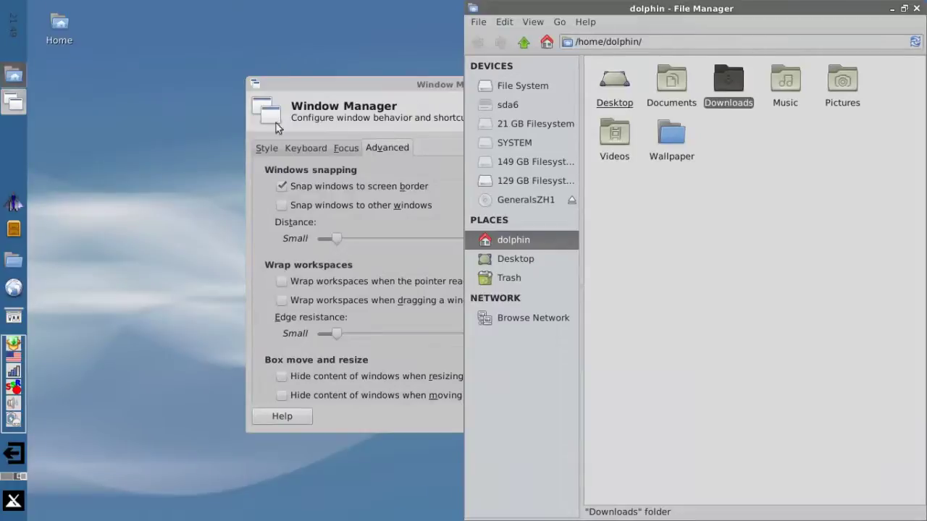
{"action": "key", "text": "ctrl+n"}
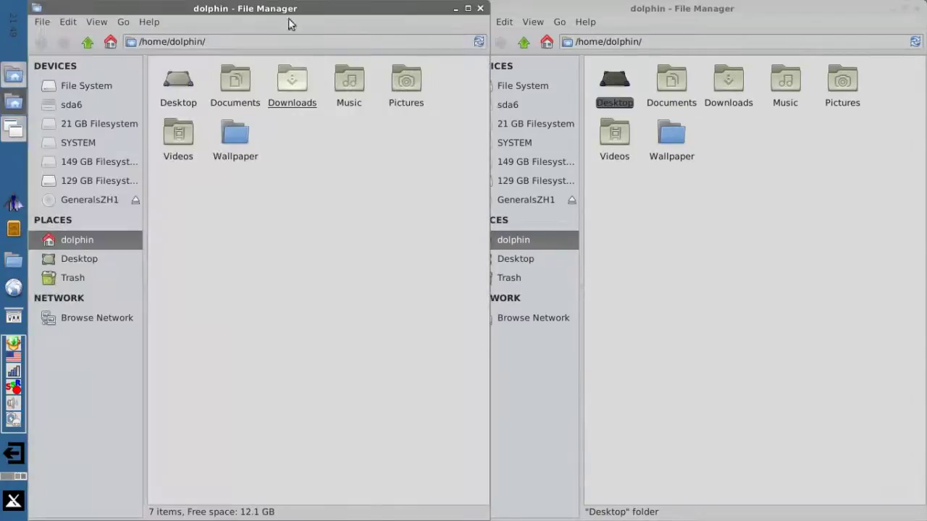
{"action": "key", "text": "super+Left"}
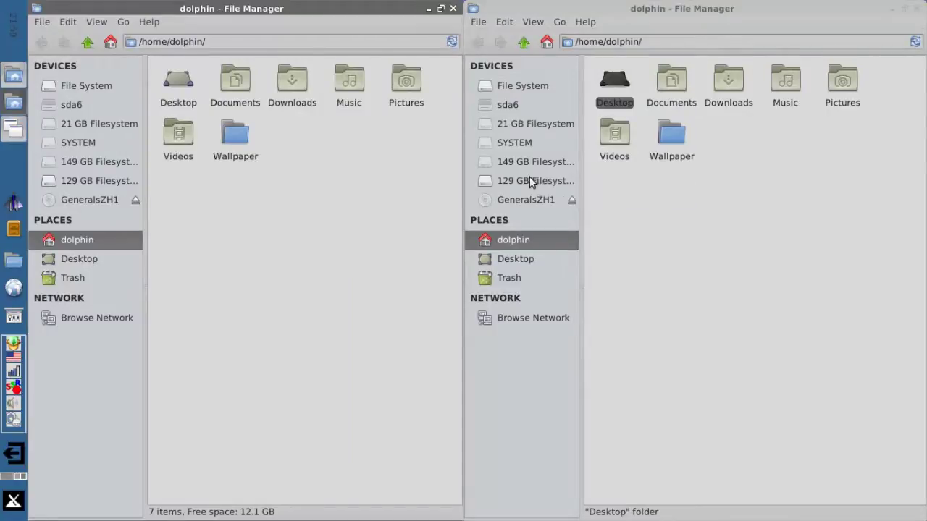
{"action": "left_click", "coordinate": [452, 12]}
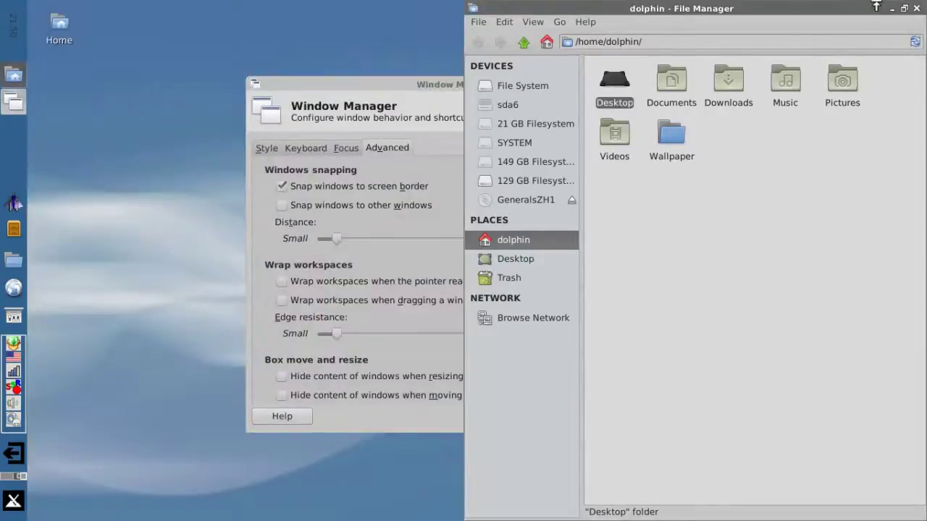
Step: Untile the remaining file manager window, tile it on the upper half of the desktop, restore its size and close it
{"action": "left_click_drag", "start_coordinate": [846, 7], "coordinate": [572, 84]}
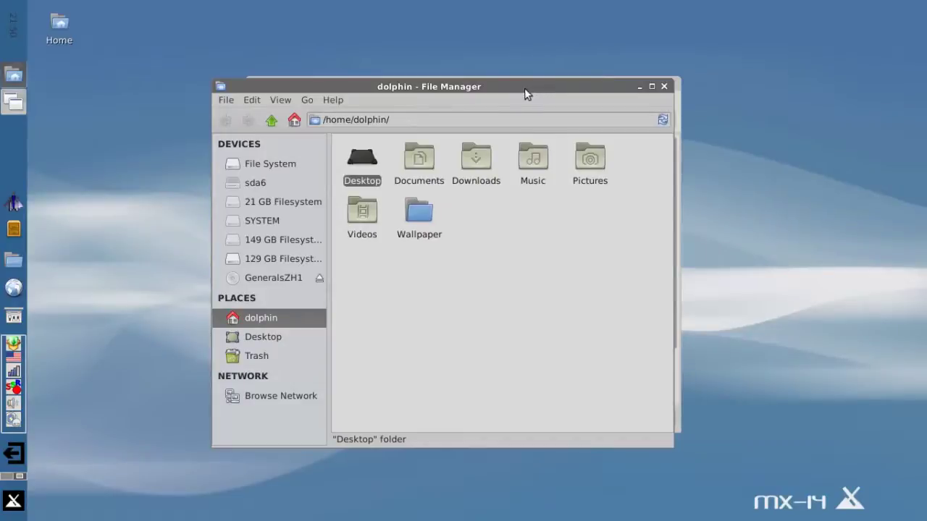
{"action": "left_click_drag", "start_coordinate": [459, 88], "coordinate": [443, 1]}
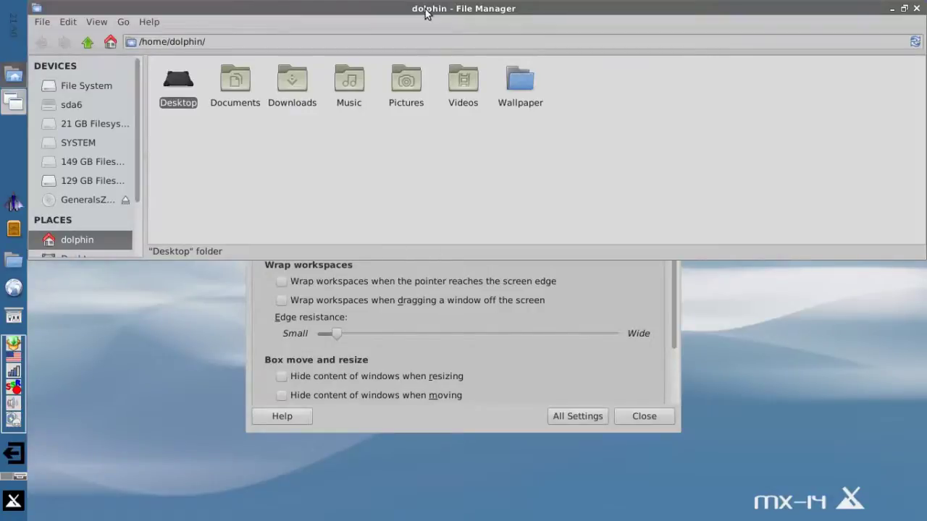
{"action": "left_click_drag", "start_coordinate": [428, 9], "coordinate": [596, 111]}
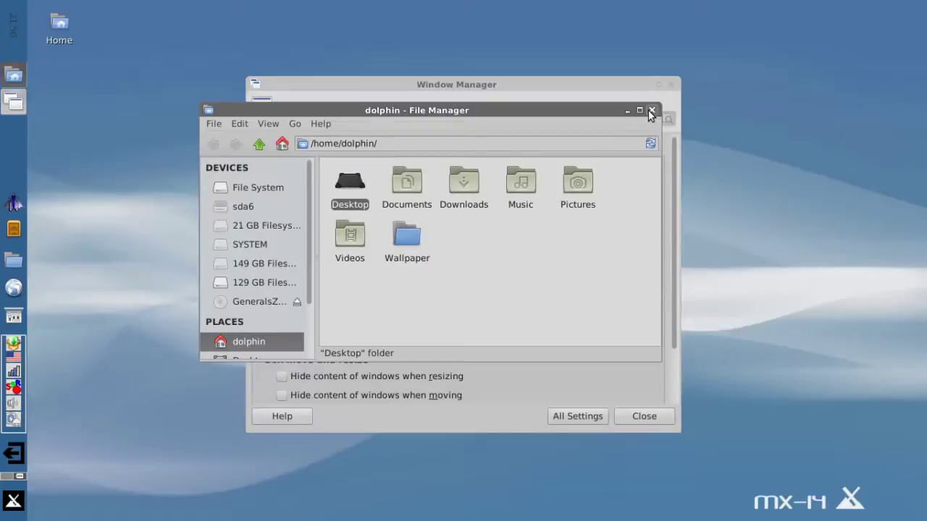
{"action": "left_click", "coordinate": [651, 110]}
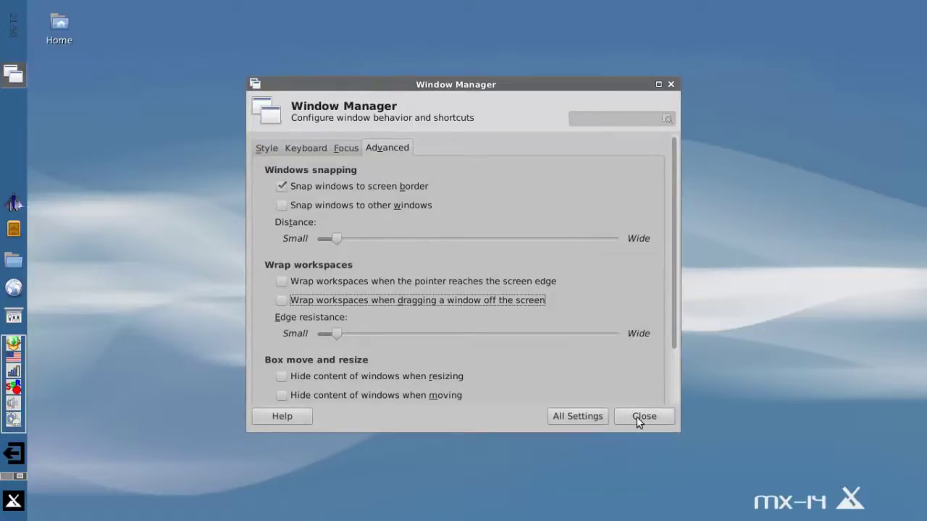
Step: Open Window Manager Tweaks and review its Focus, Accessibility, Workspaces and Placement settings
{"action": "left_click", "coordinate": [604, 416]}
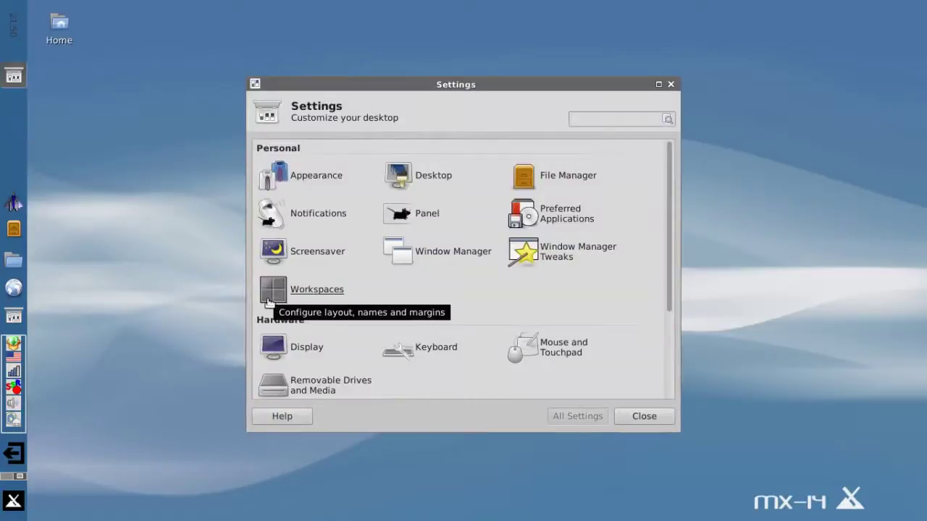
{"action": "left_click", "coordinate": [559, 260]}
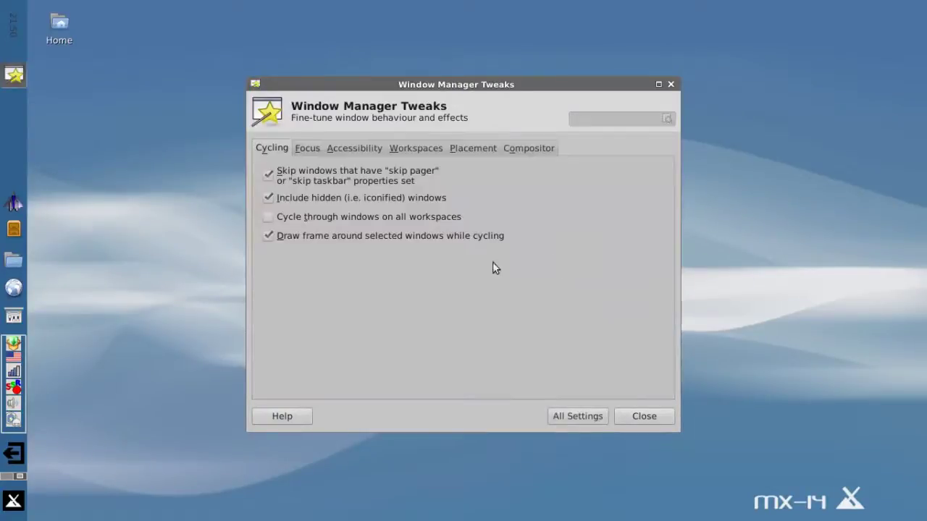
{"action": "left_click", "coordinate": [301, 149]}
{"action": "left_click", "coordinate": [337, 148]}
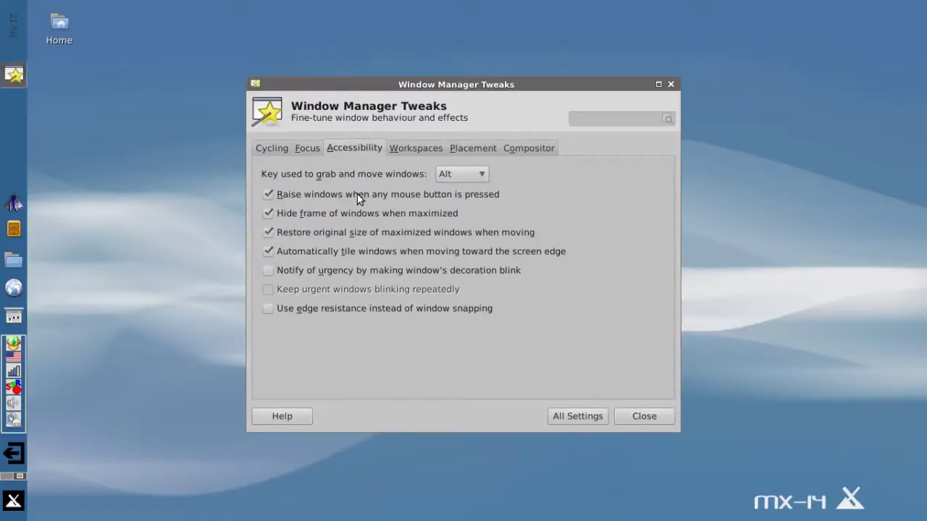
{"action": "left_click", "coordinate": [403, 144]}
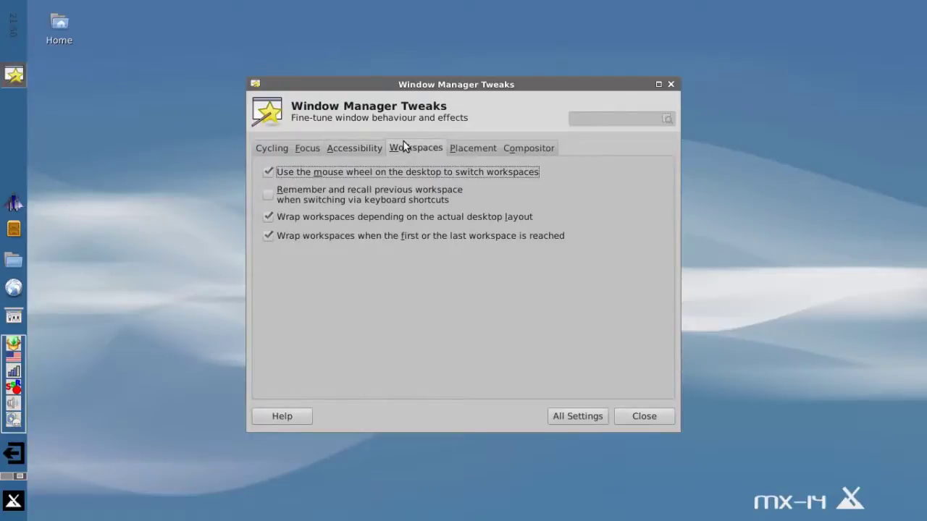
{"action": "left_click", "coordinate": [461, 152]}
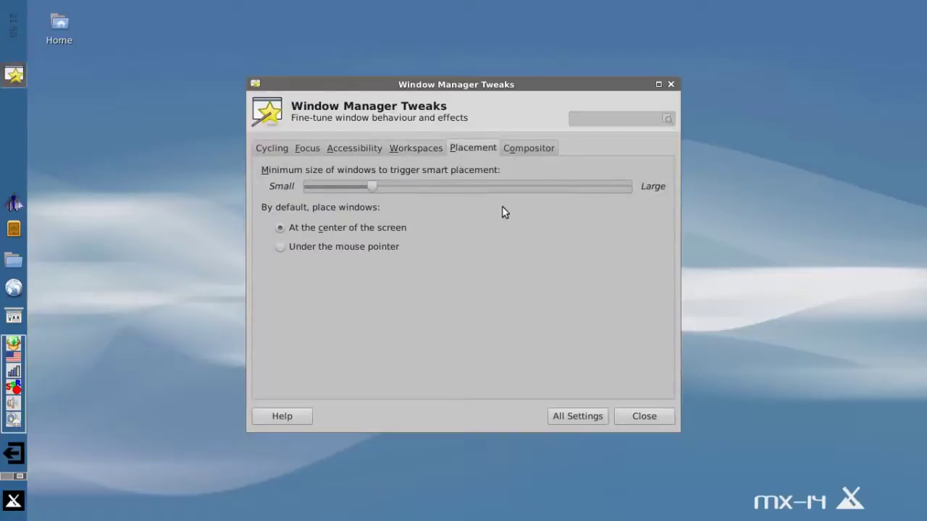
Step: Enable display compositing in the Compositor settings
{"action": "left_click", "coordinate": [538, 147]}
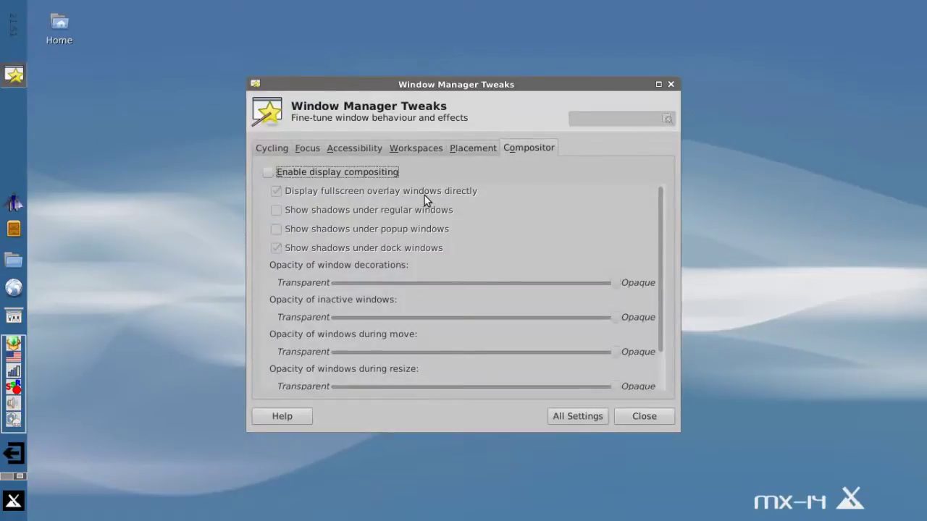
{"action": "left_click", "coordinate": [276, 171]}
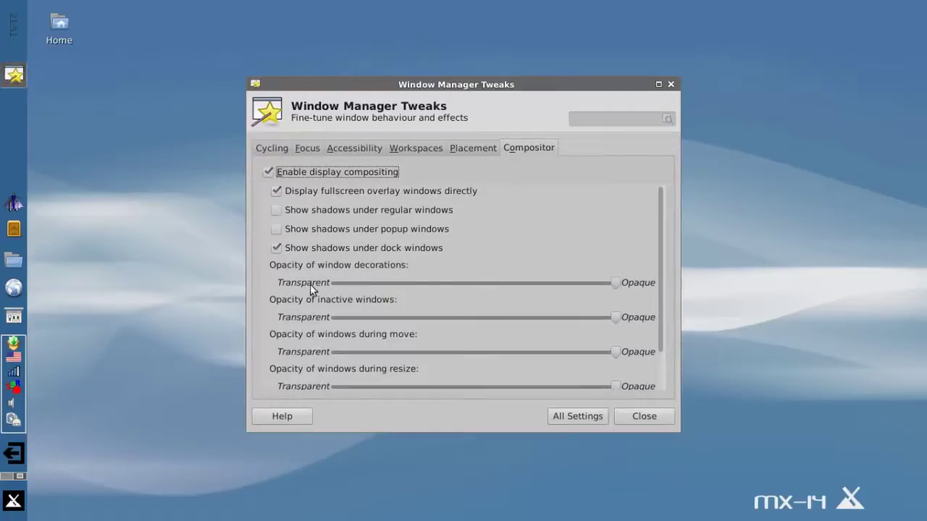
Step: Open the preferences of Panel 1 and lower its Enter opacity to 35 and its Leave opacity to a similar level
{"action": "right_click", "coordinate": [20, 159]}
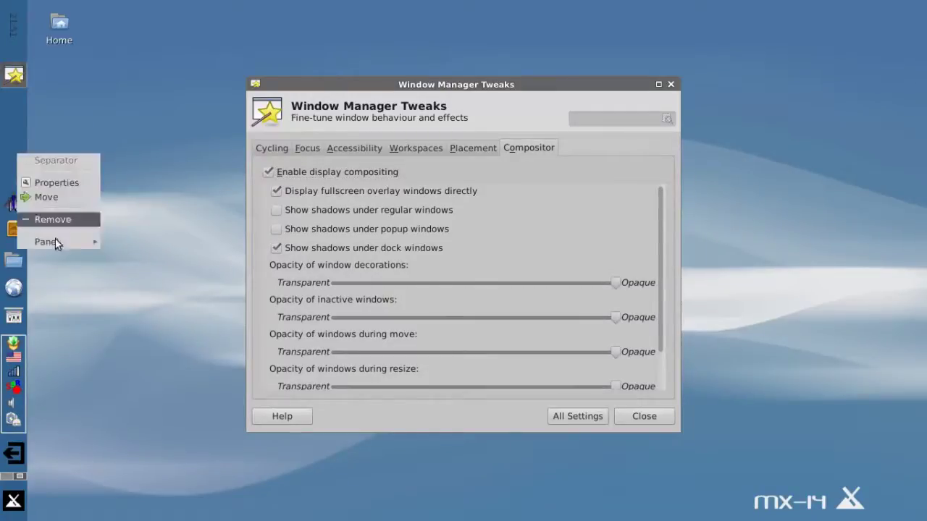
{"action": "mouse_move", "coordinate": [56, 244]}
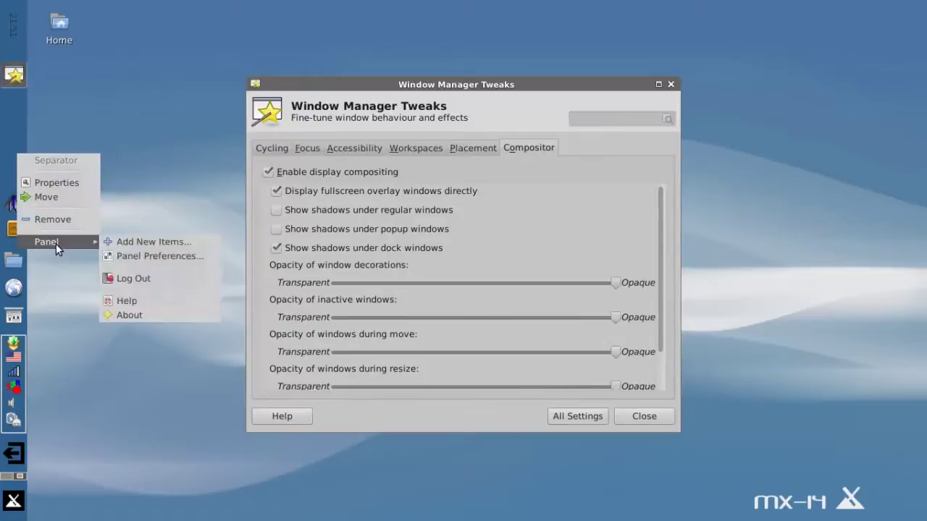
{"action": "left_click", "coordinate": [129, 257]}
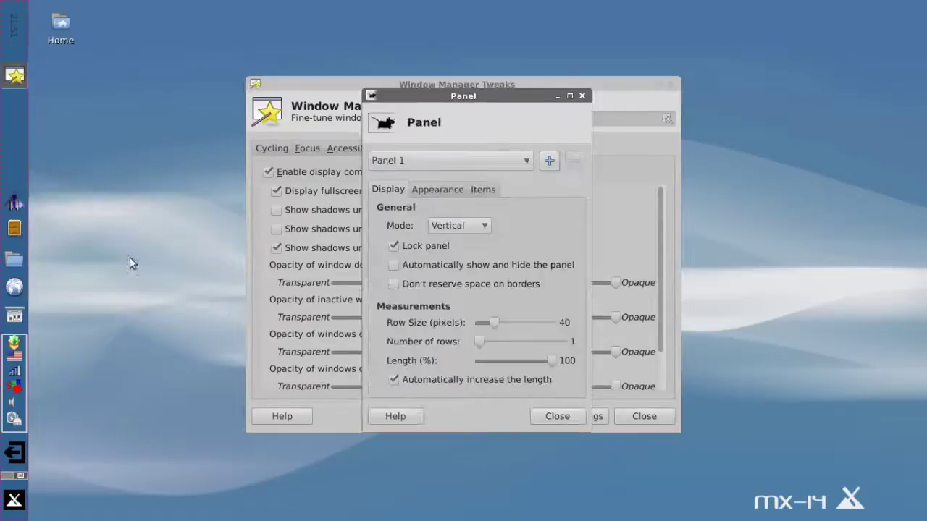
{"action": "left_click", "coordinate": [436, 192]}
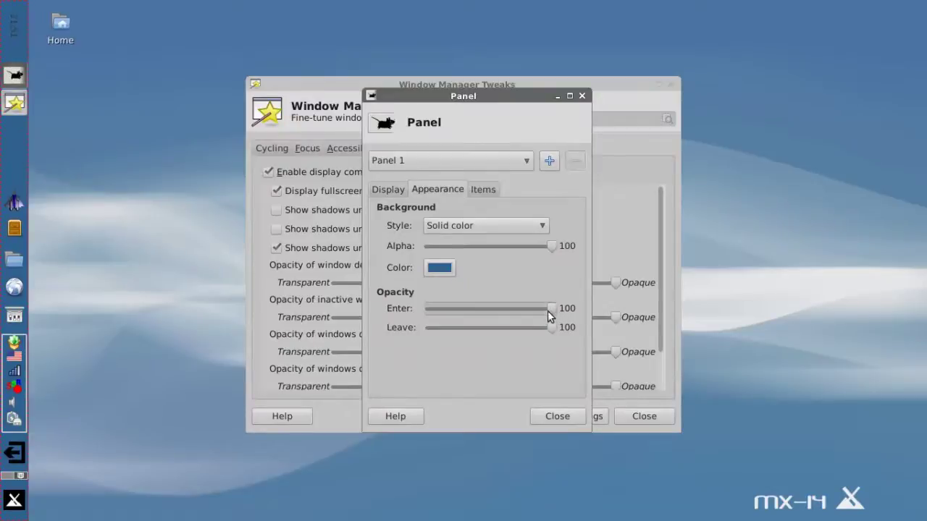
{"action": "left_click_drag", "start_coordinate": [547, 310], "coordinate": [475, 319]}
{"action": "left_click_drag", "start_coordinate": [549, 327], "coordinate": [474, 326]}
{"action": "left_click", "coordinate": [557, 416]}
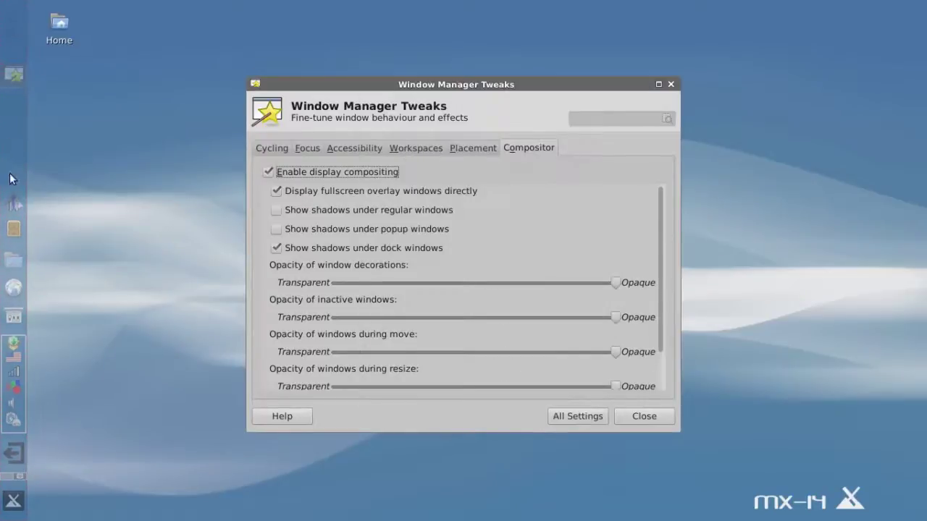
Step: Restore Panel 1's Leave and Enter opacity to fully opaque, then disable display compositing and close Window Manager Tweaks
{"action": "right_click", "coordinate": [9, 145]}
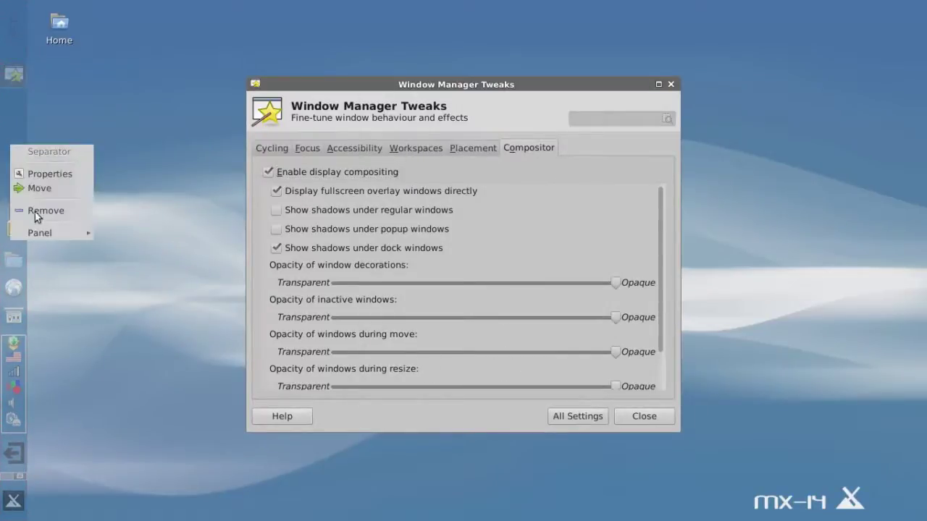
{"action": "mouse_move", "coordinate": [71, 232]}
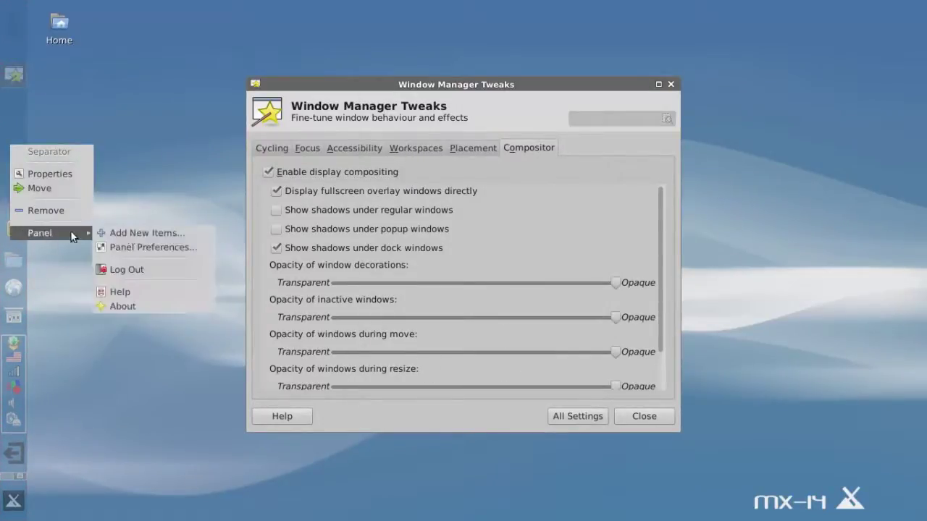
{"action": "left_click", "coordinate": [156, 248]}
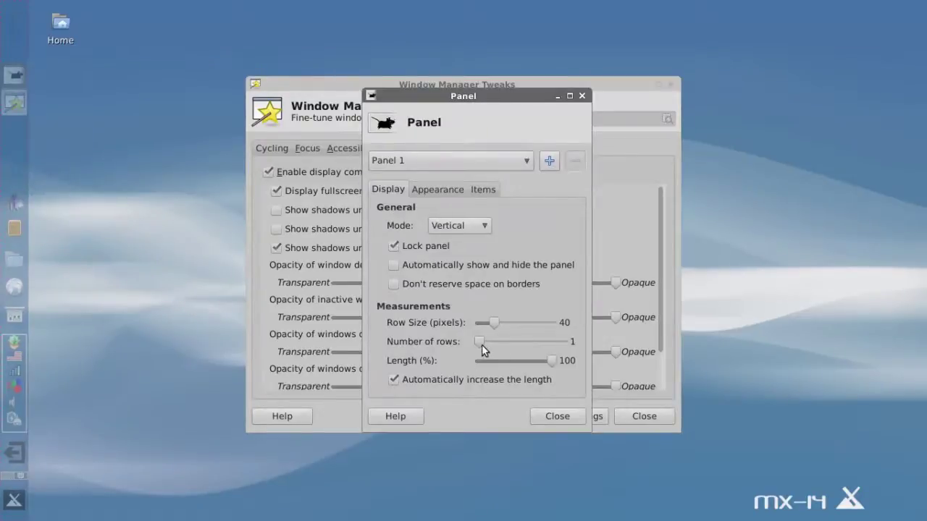
{"action": "left_click", "coordinate": [445, 188]}
{"action": "left_click_drag", "start_coordinate": [471, 332], "coordinate": [561, 328]}
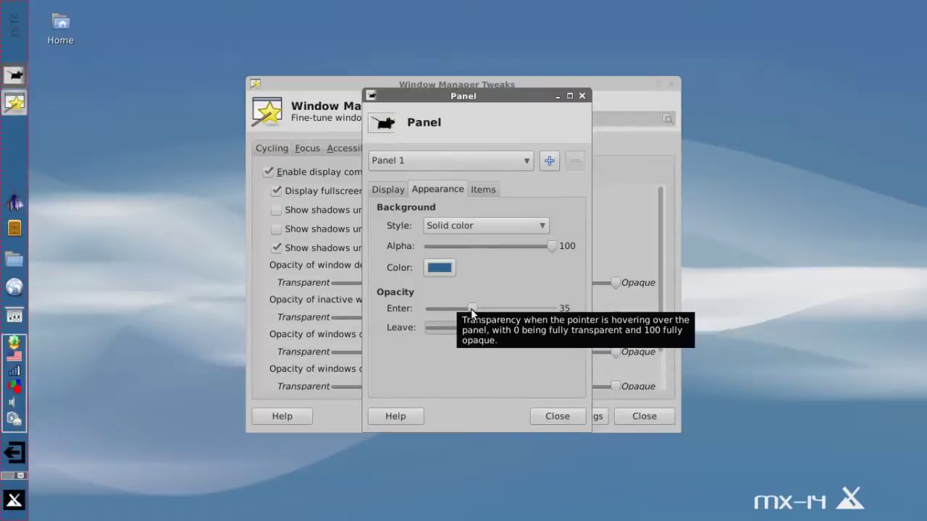
{"action": "left_click_drag", "start_coordinate": [488, 309], "coordinate": [561, 309]}
{"action": "left_click", "coordinate": [556, 417]}
{"action": "left_click", "coordinate": [310, 172]}
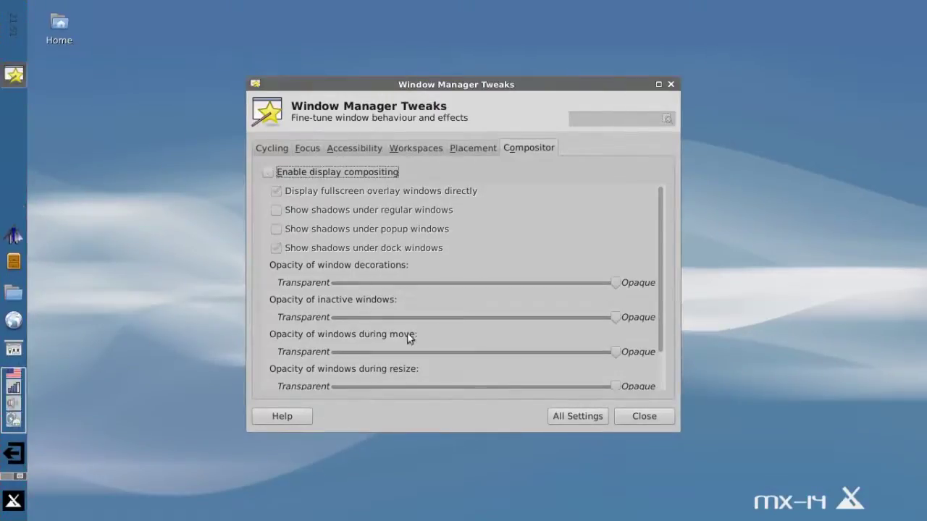
{"action": "left_click", "coordinate": [656, 420]}
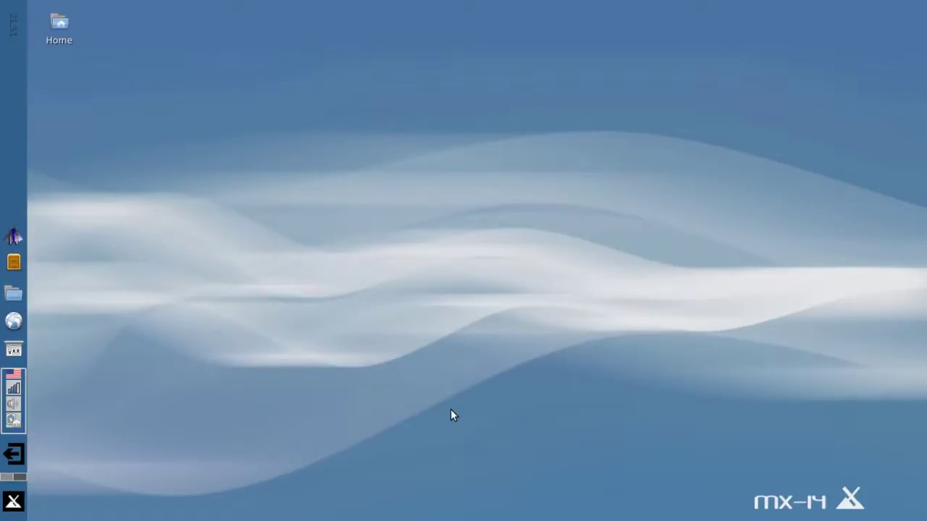
Step: Open the Keyboard settings from the settings manager and bring up the application shortcuts
{"action": "left_click", "coordinate": [15, 349]}
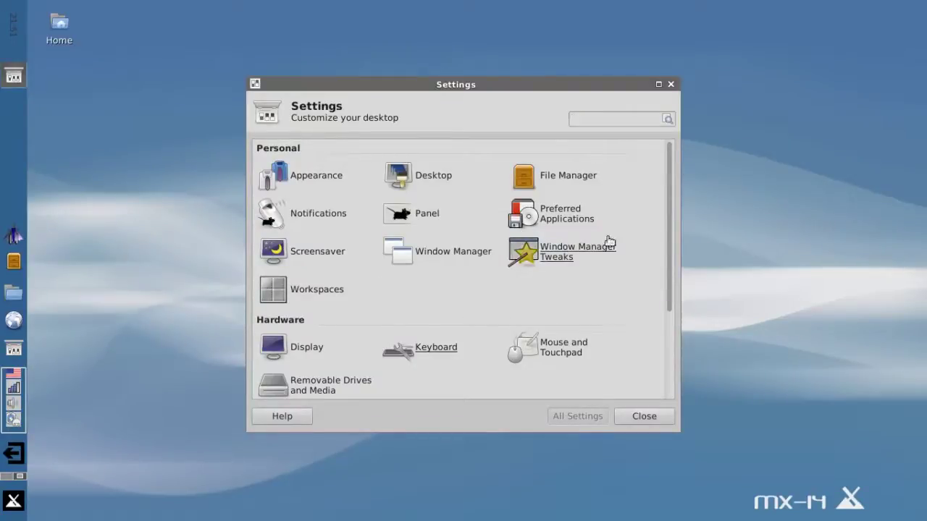
{"action": "scroll", "coordinate": [446, 298], "scroll_direction": "down", "scroll_amount": 1}
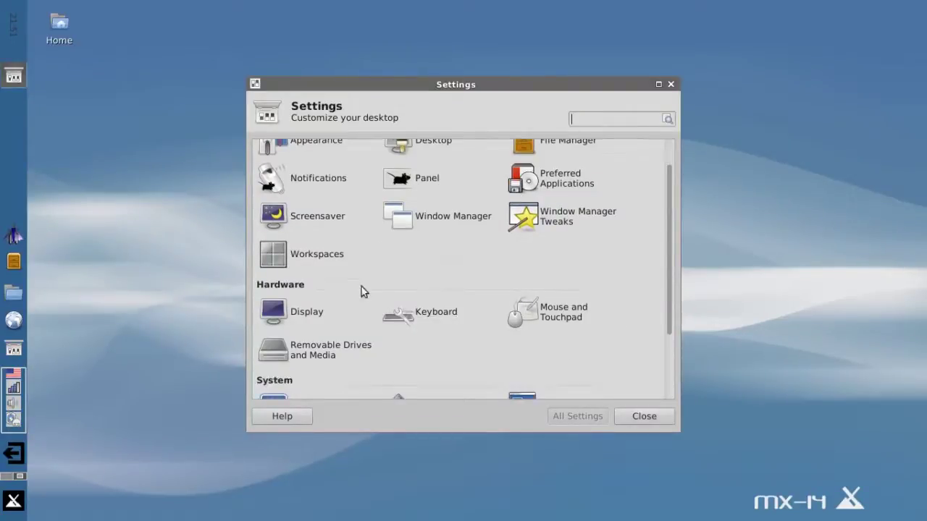
{"action": "left_click", "coordinate": [429, 312]}
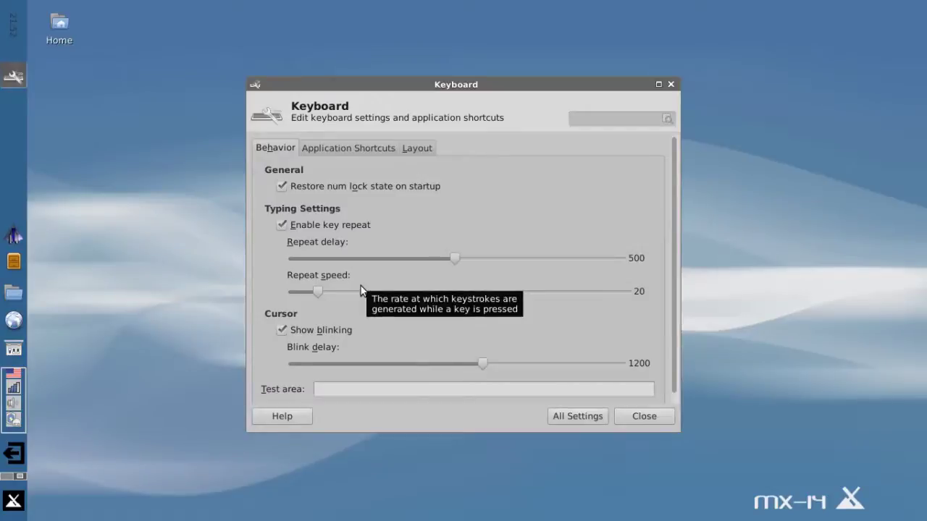
{"action": "left_click", "coordinate": [346, 147]}
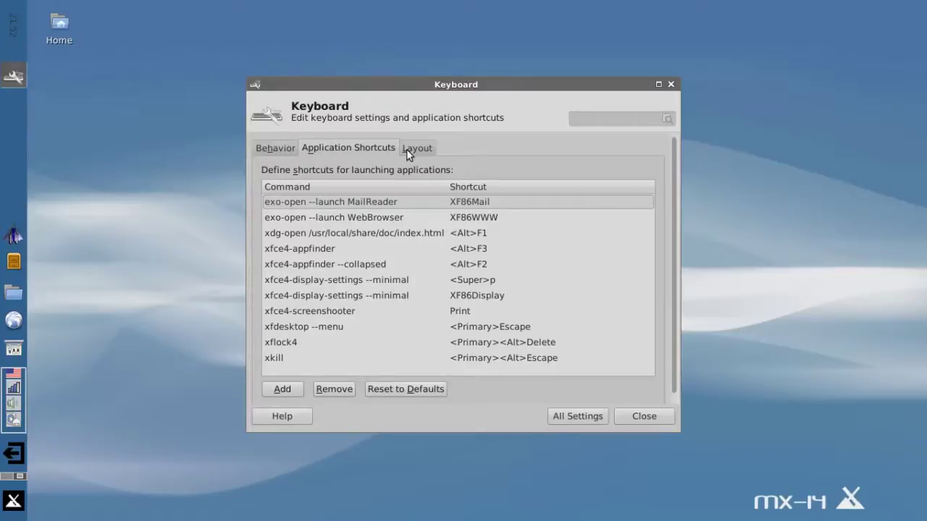
Step: Add an application shortcut that runs /usr/bin/xfce4-popup-whiskermenu with Super_L, and close the Keyboard settings
{"action": "left_click", "coordinate": [274, 391]}
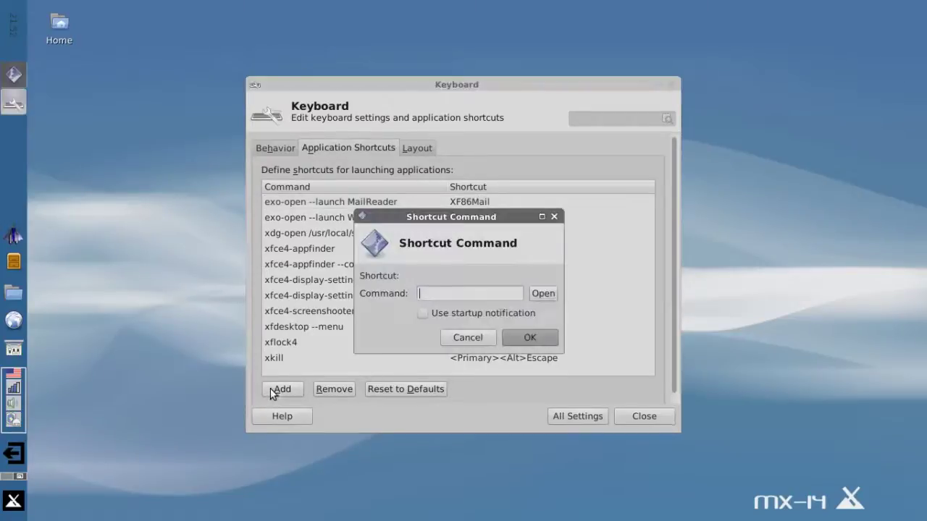
{"action": "left_click", "coordinate": [542, 298]}
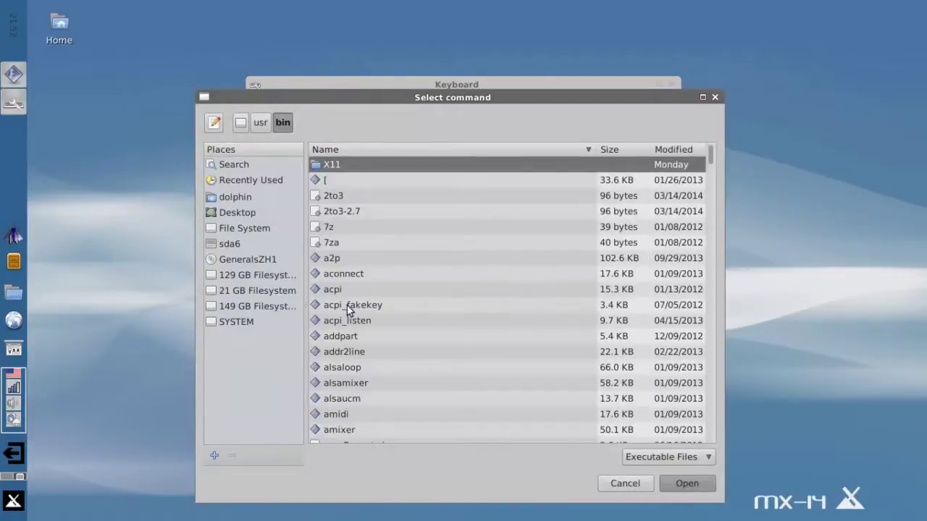
{"action": "left_click", "coordinate": [347, 306]}
{"action": "type", "text": "xfce"}
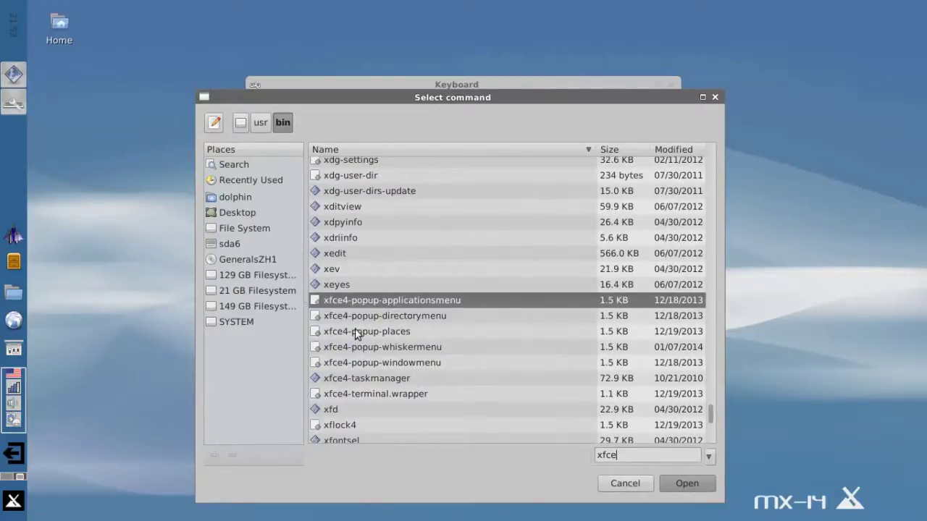
{"action": "left_click", "coordinate": [389, 349]}
{"action": "left_click", "coordinate": [690, 479]}
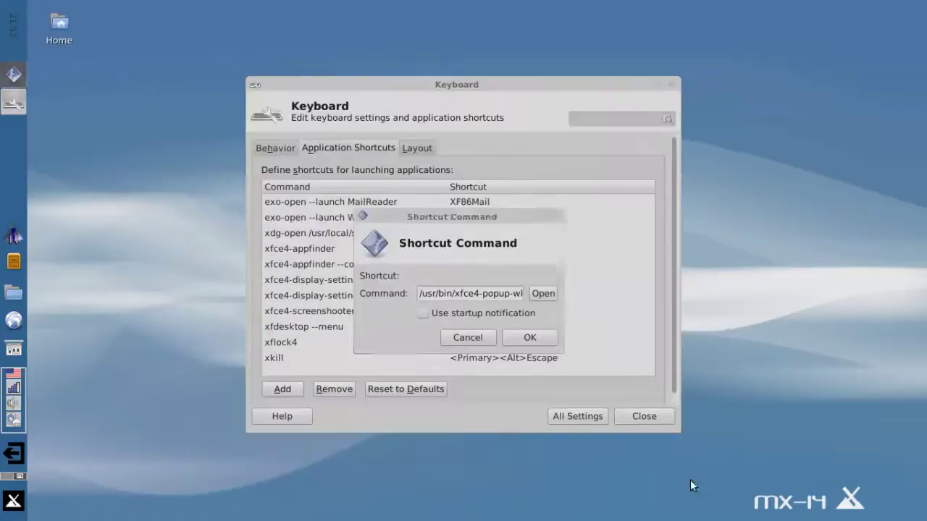
{"action": "left_click", "coordinate": [527, 339]}
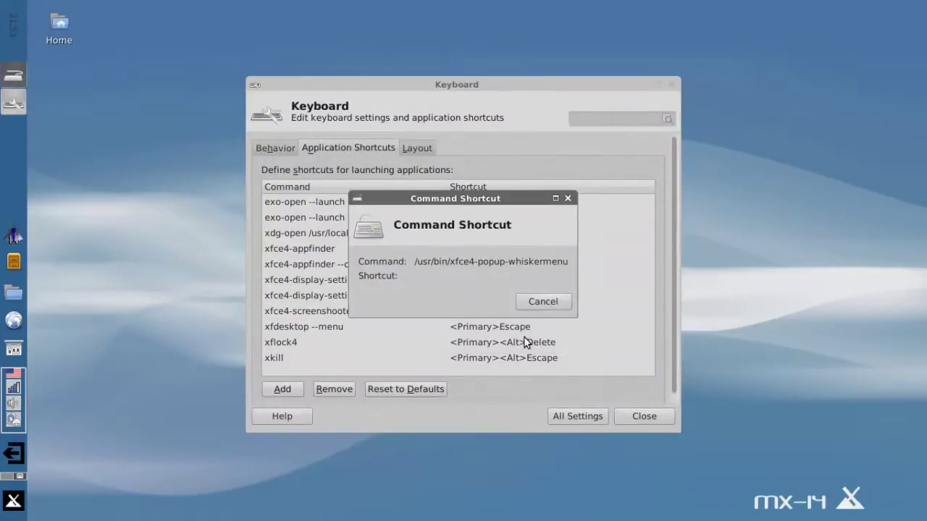
{"action": "key", "text": "Super_L"}
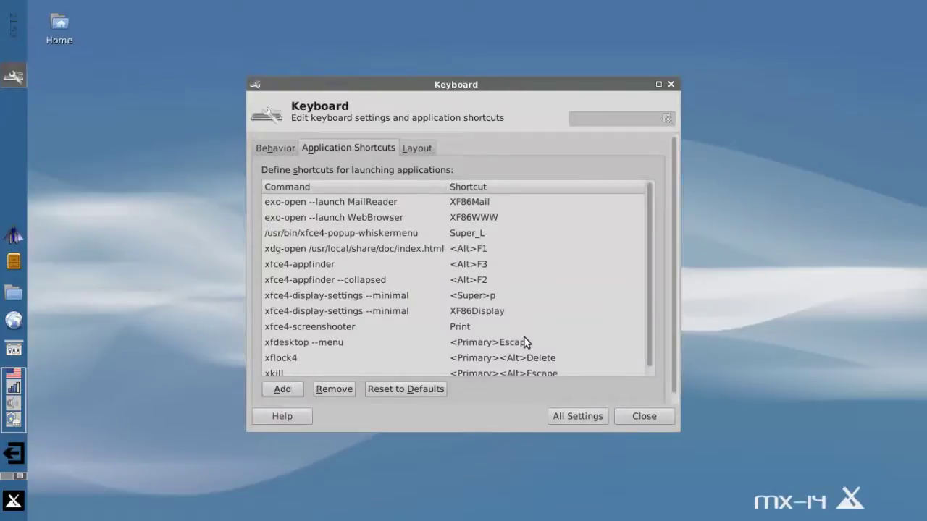
{"action": "left_click", "coordinate": [632, 416]}
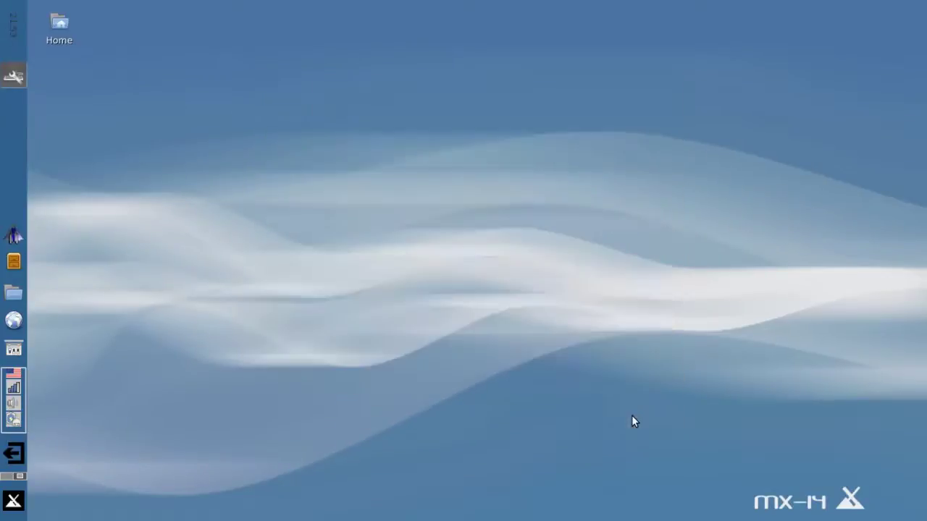
Step: Test opening and closing the applications menu with the Super_L shortcut, search it for "chromi", and dismiss it
{"action": "key", "text": "Super_L"}
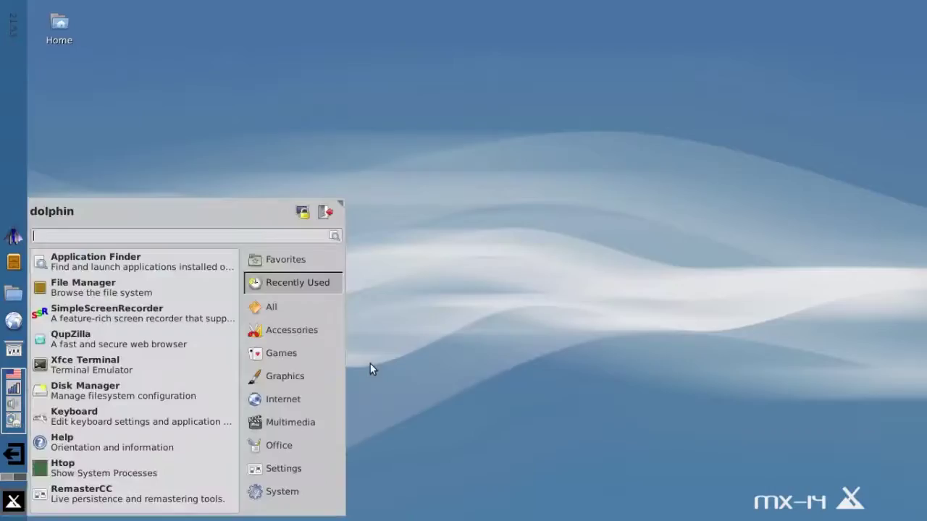
{"action": "key", "text": "Super_L"}
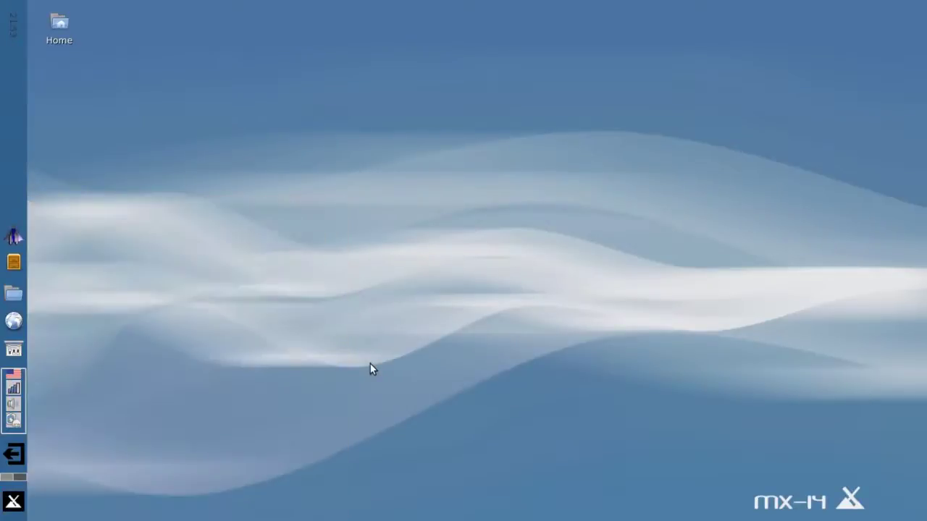
{"action": "key", "text": "Super_L"}
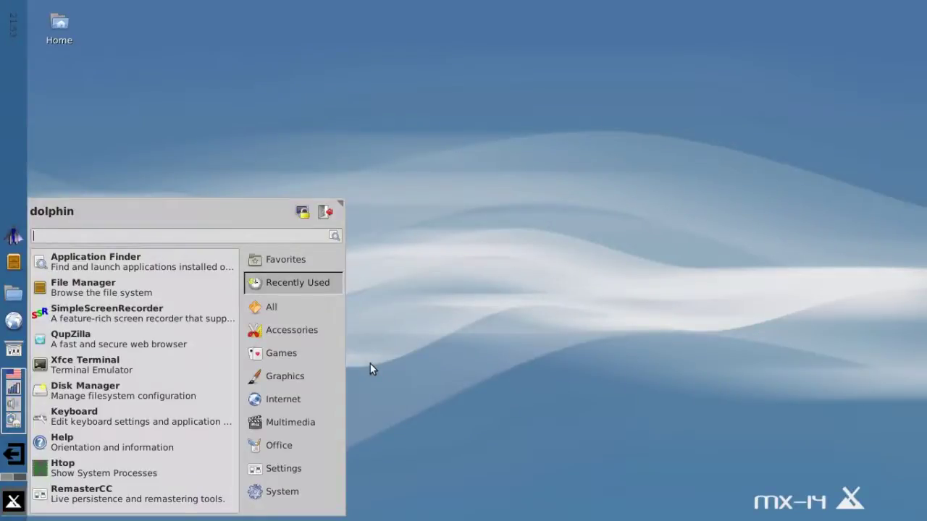
{"action": "type", "text": "chromi"}
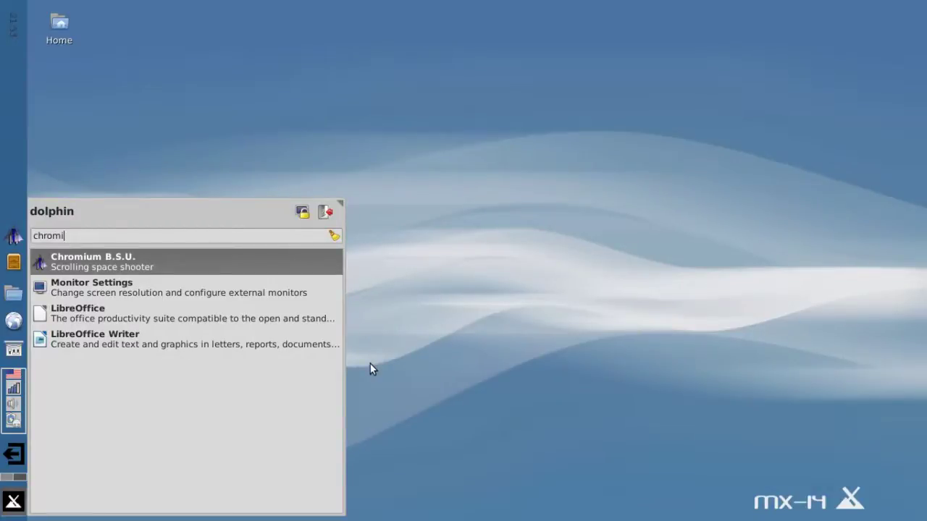
{"action": "key", "text": "Escape"}
{"action": "left_click", "coordinate": [490, 229]}
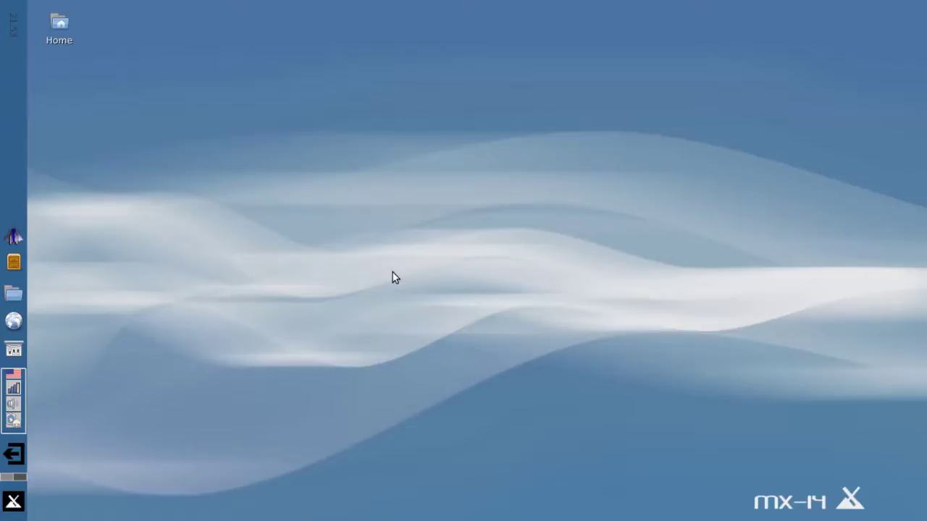
Step: Open the Wallpaper folder from the home folder in the file manager and enlarge the window to show more images
{"action": "left_click", "coordinate": [24, 261]}
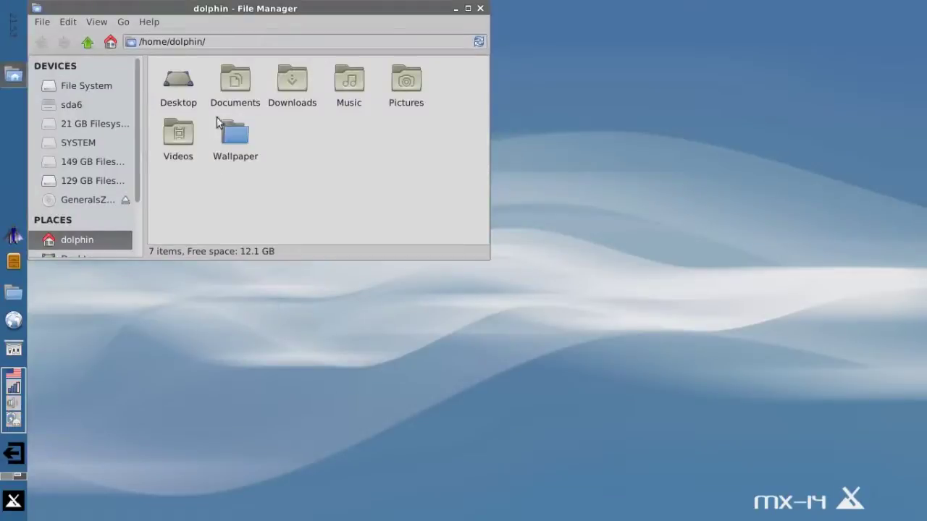
{"action": "left_click", "coordinate": [229, 145]}
{"action": "double_click", "coordinate": [229, 145]}
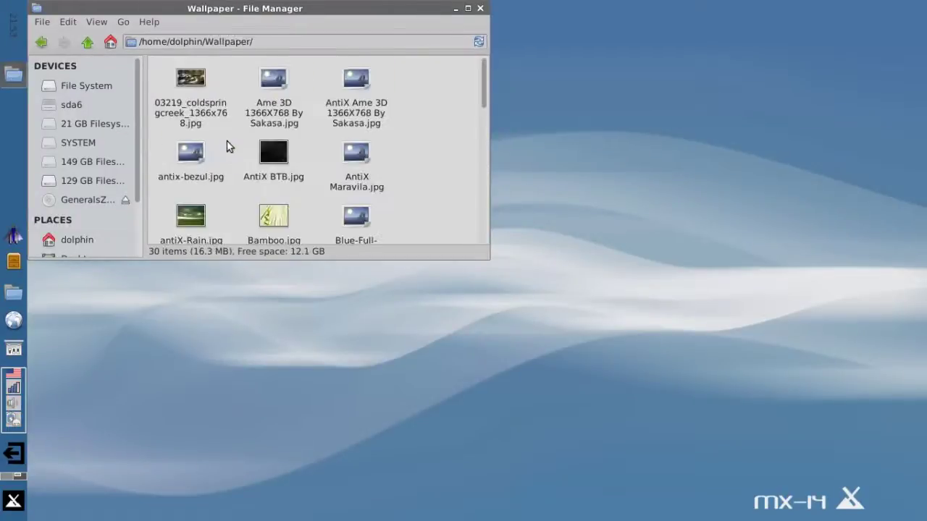
{"action": "left_click_drag", "start_coordinate": [475, 253], "coordinate": [567, 471]}
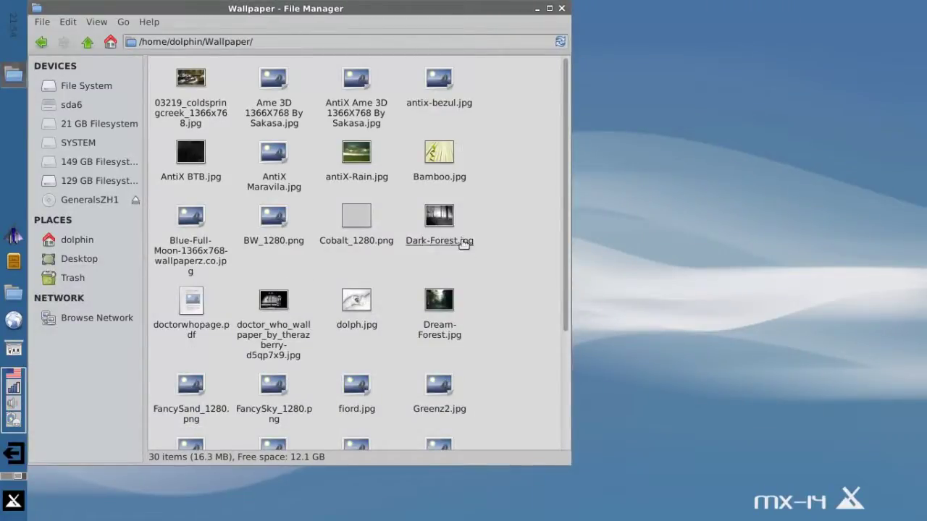
Step: Set Dream-Forest.jpg as the desktop wallpaper and minimize the file manager window
{"action": "mouse_move", "coordinate": [463, 242]}
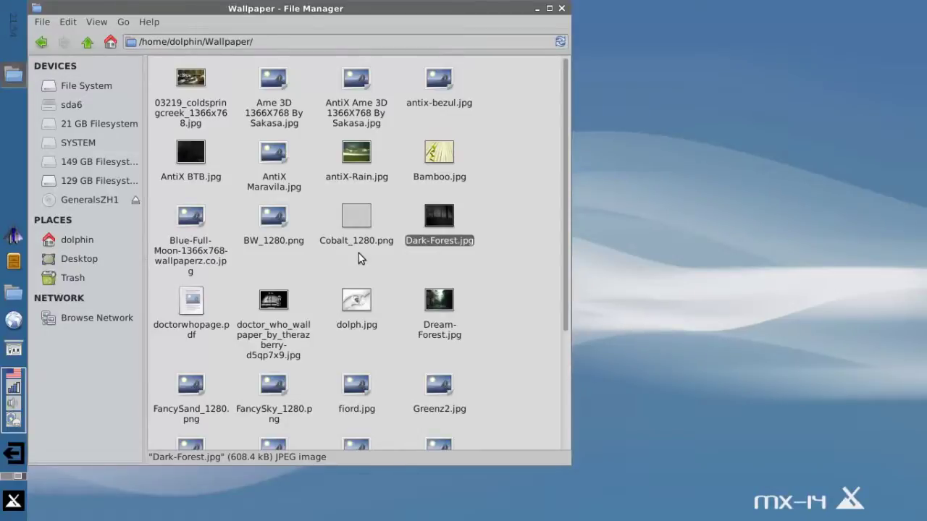
{"action": "right_click", "coordinate": [445, 310]}
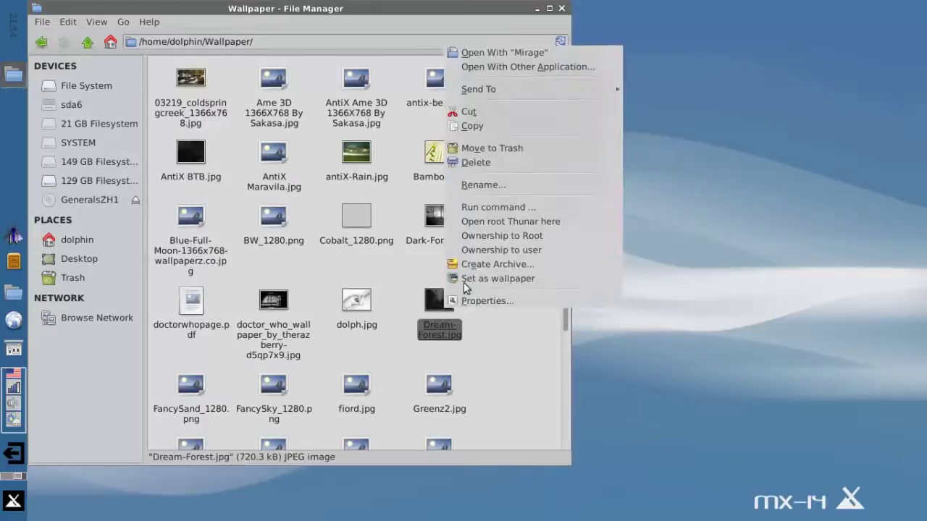
{"action": "left_click", "coordinate": [464, 282]}
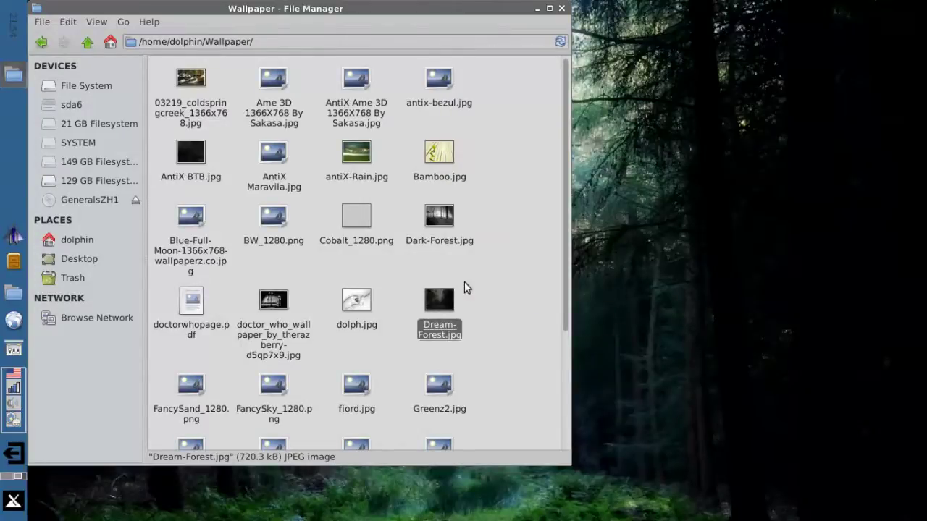
{"action": "left_click", "coordinate": [536, 9]}
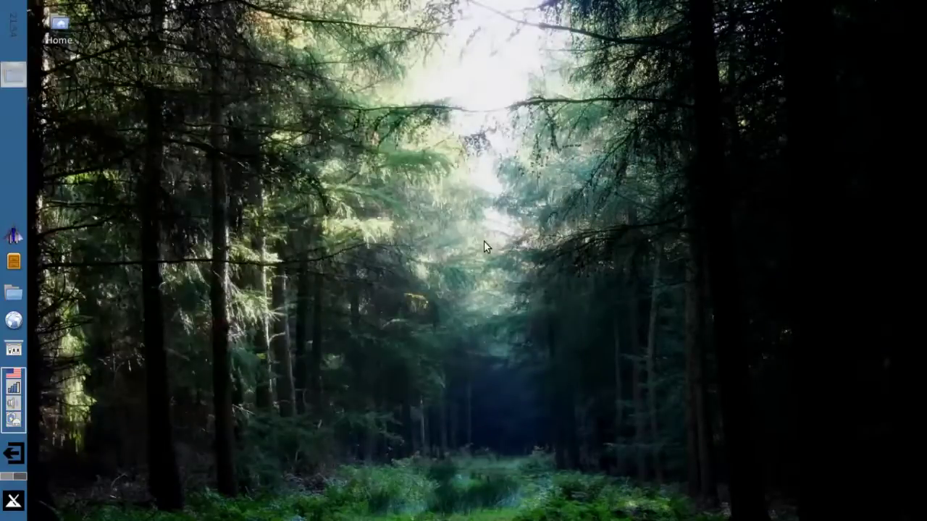
Step: Open the desktop background settings and browse to the home folder's Wallpaper folder for images to add
{"action": "right_click", "coordinate": [163, 212]}
{"action": "left_click", "coordinate": [217, 449]}
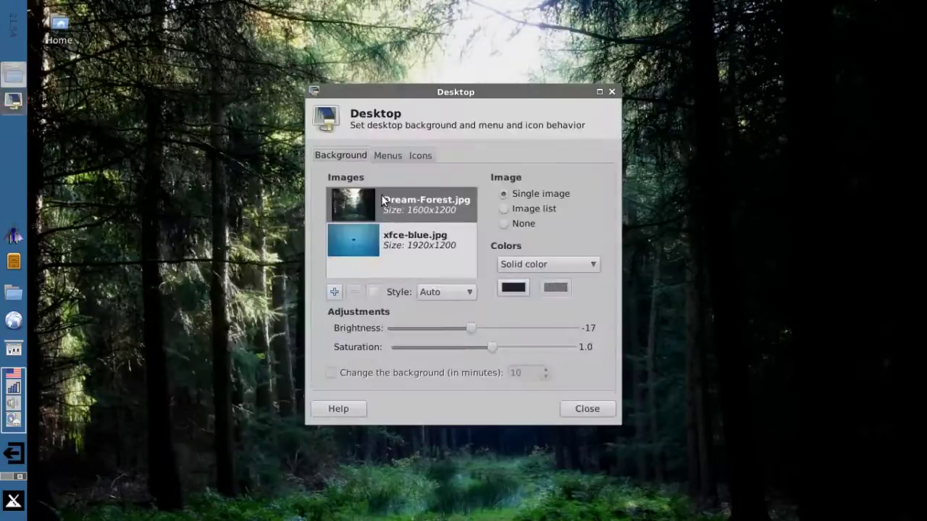
{"action": "left_click", "coordinate": [333, 294]}
{"action": "left_click", "coordinate": [185, 170]}
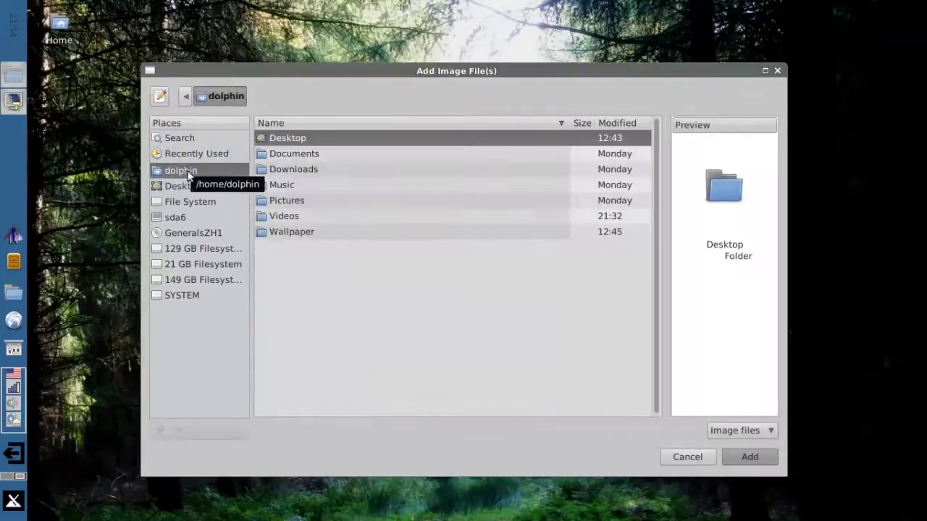
{"action": "double_click", "coordinate": [297, 236]}
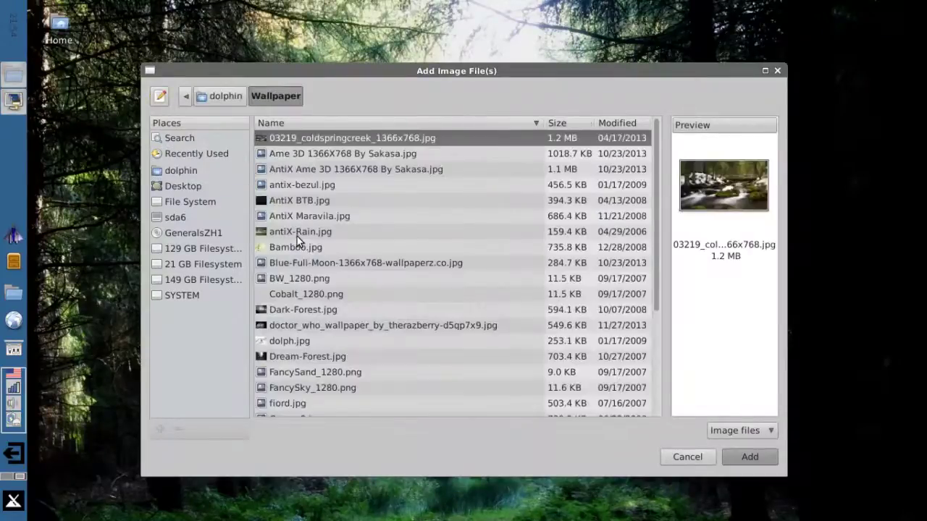
Step: Preview images such as antix-bezul.jpg, antiX-Rain.jpg and Bamboo.jpg, and add all images in the Wallpaper folder to the background list
{"action": "key", "text": "ctrl+a"}
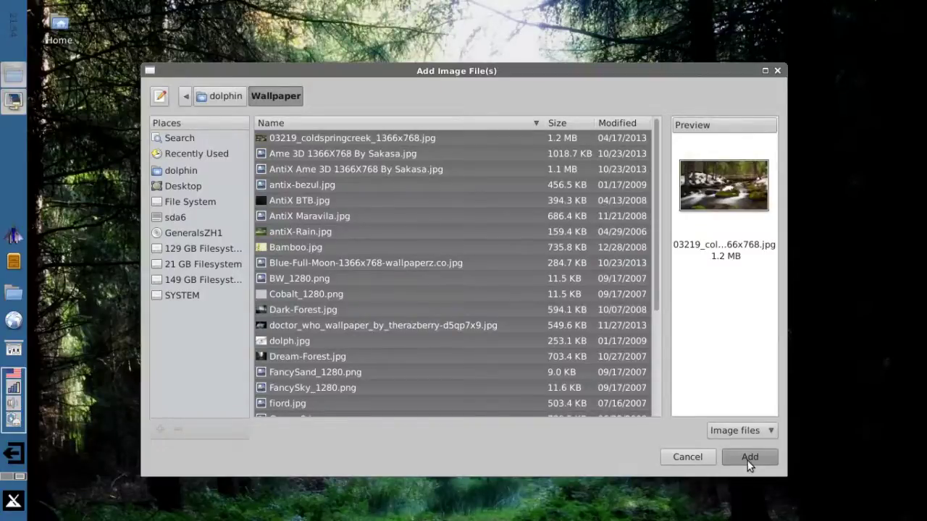
{"action": "left_click", "coordinate": [378, 181]}
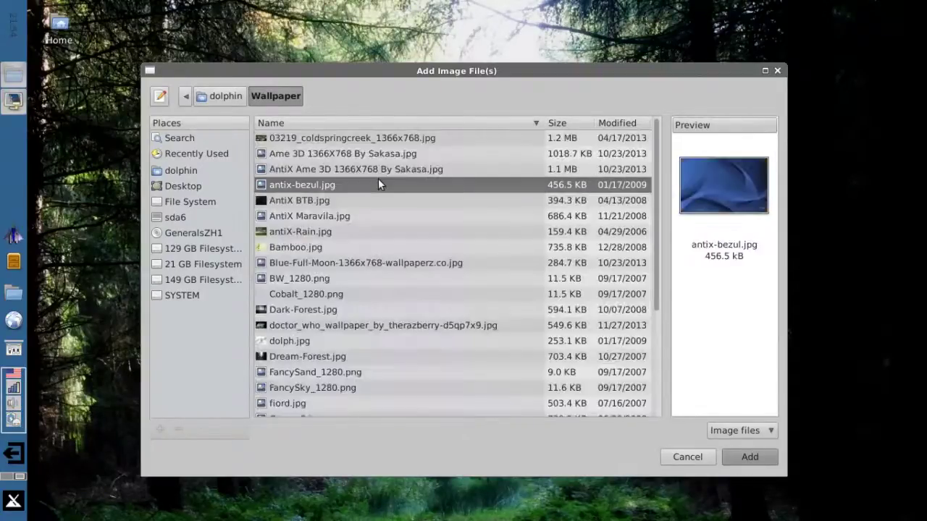
{"action": "left_click", "coordinate": [351, 219]}
{"action": "left_click", "coordinate": [355, 232]}
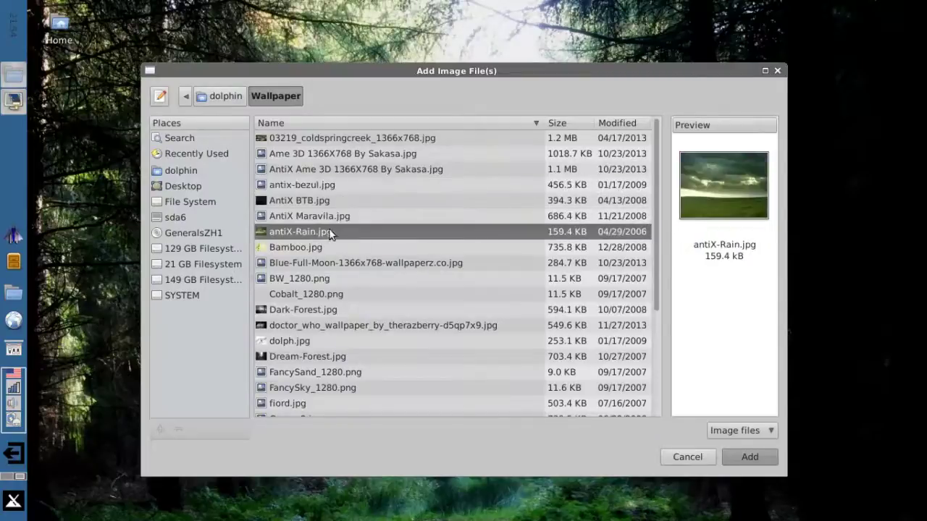
{"action": "left_click", "coordinate": [301, 250]}
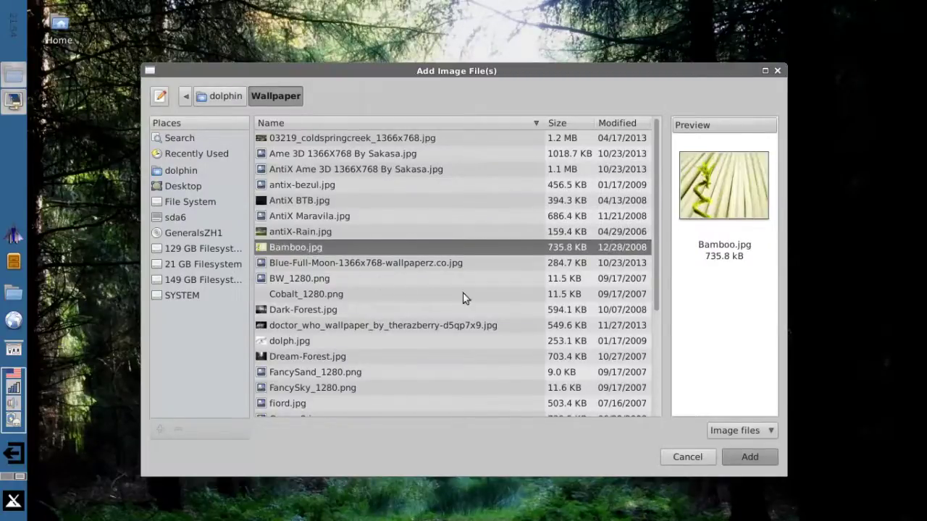
{"action": "key", "text": "ctrl+a"}
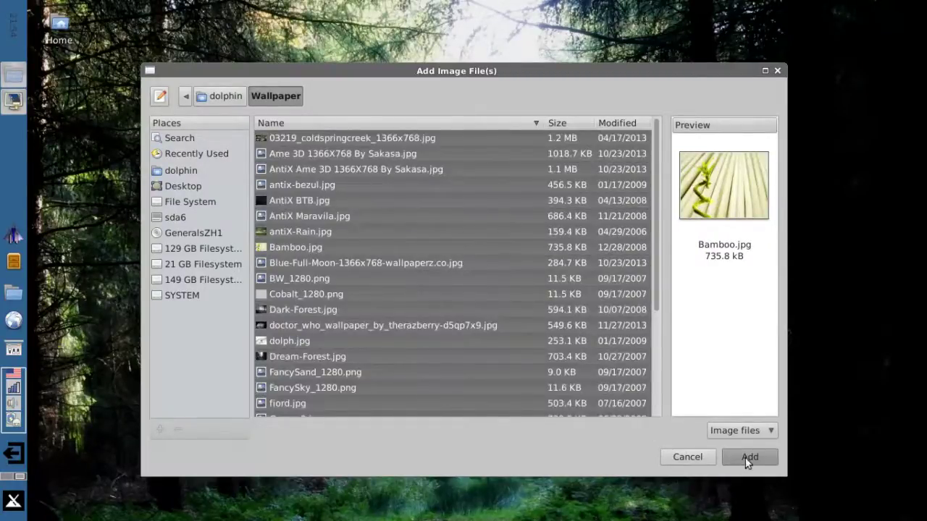
{"action": "left_click", "coordinate": [748, 458]}
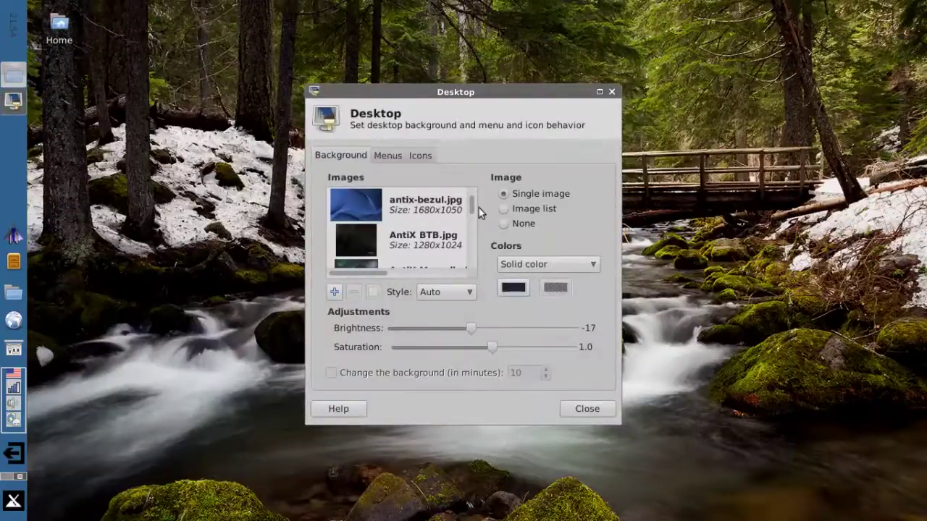
Step: Look briefly at the desktop menu options, set Hard-Rain.jpg as the wallpaper, and close the Desktop settings
{"action": "left_click_drag", "start_coordinate": [472, 209], "coordinate": [475, 228]}
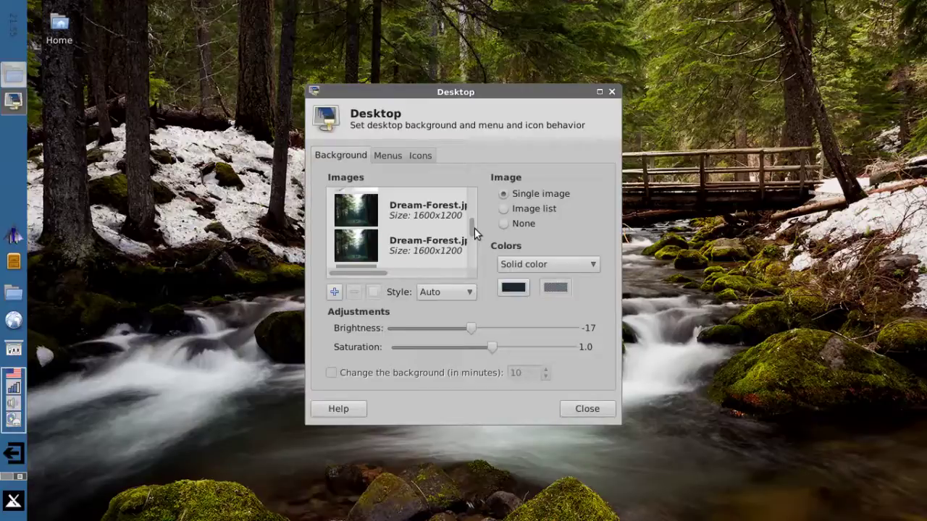
{"action": "left_click", "coordinate": [391, 154]}
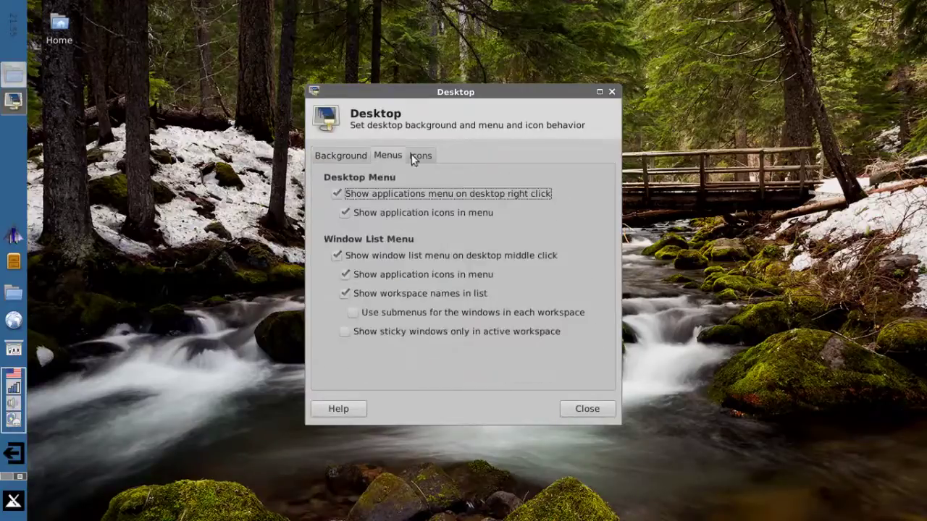
{"action": "left_click", "coordinate": [354, 160]}
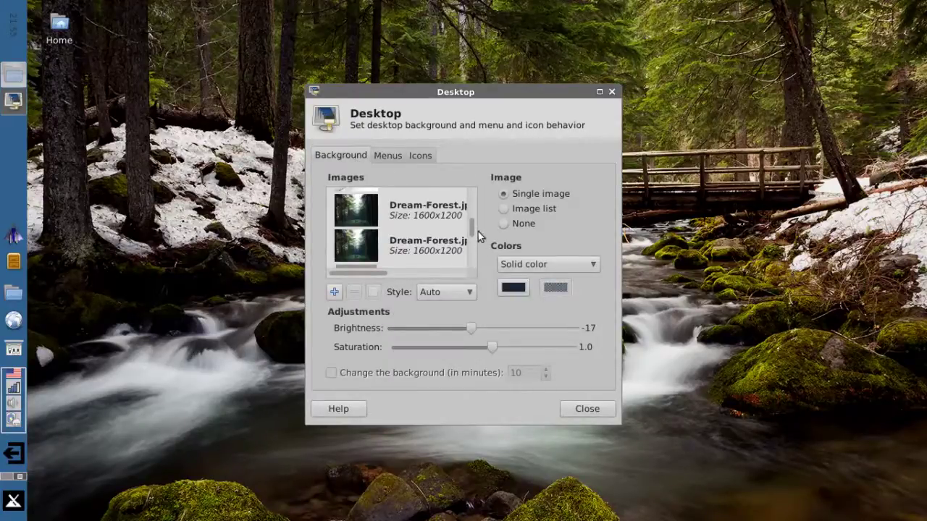
{"action": "left_click_drag", "start_coordinate": [471, 229], "coordinate": [472, 238]}
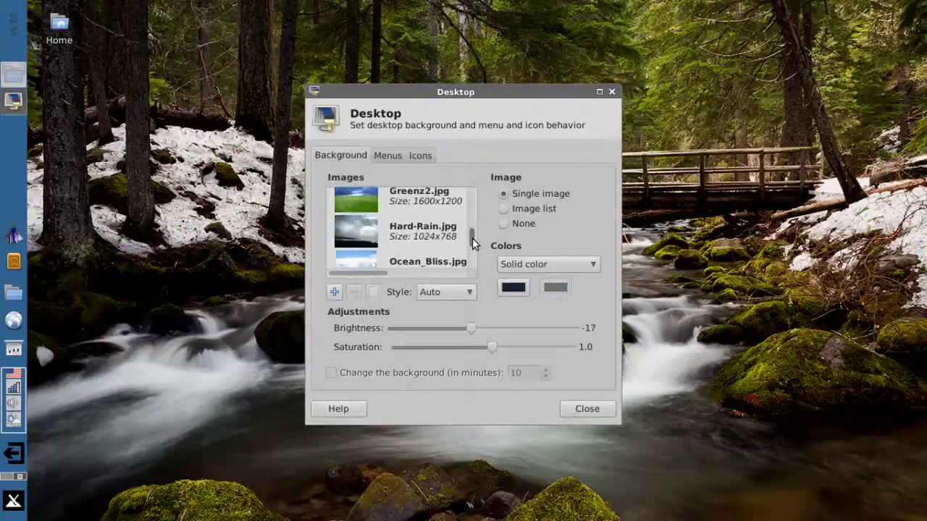
{"action": "left_click", "coordinate": [365, 231]}
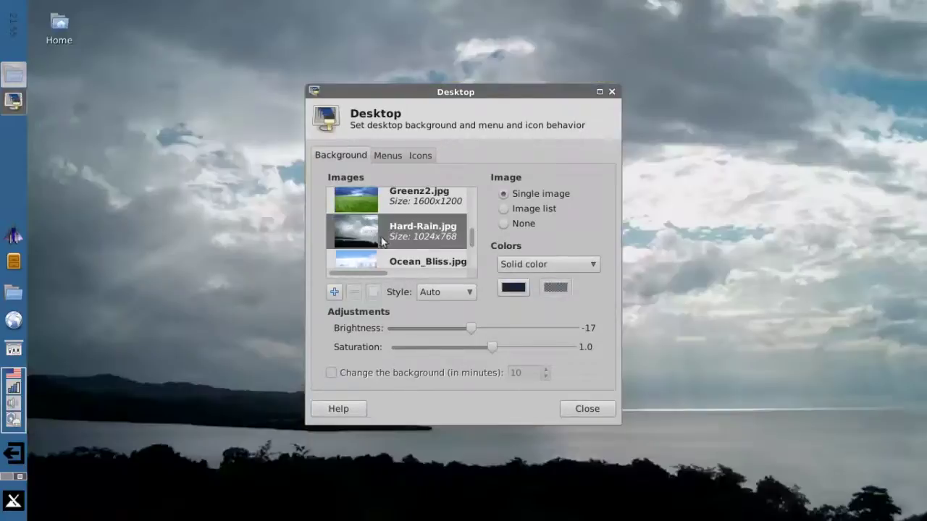
{"action": "left_click", "coordinate": [597, 413]}
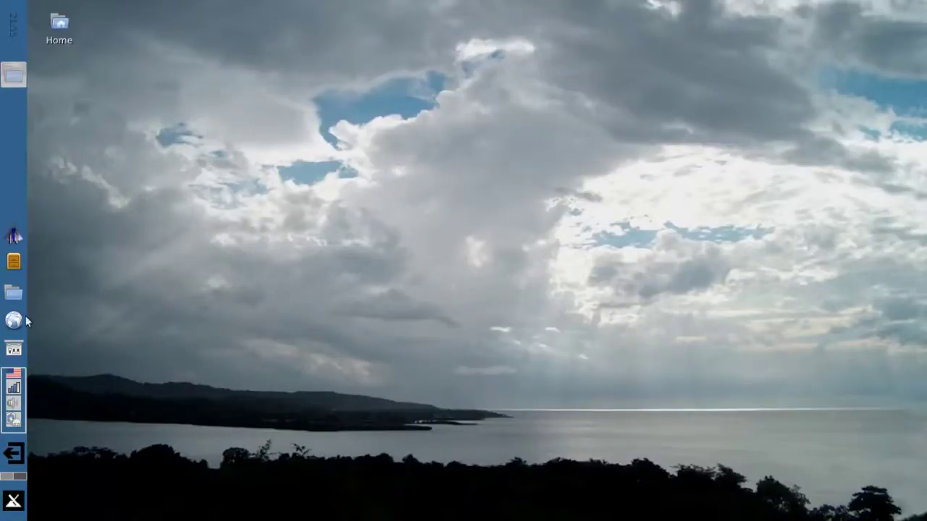
Step: Add Turbulence_Light_MX-14.jpg from the recently used images as the desktop wallpaper, and close the Desktop settings and the file manager
{"action": "left_click", "coordinate": [7, 270]}
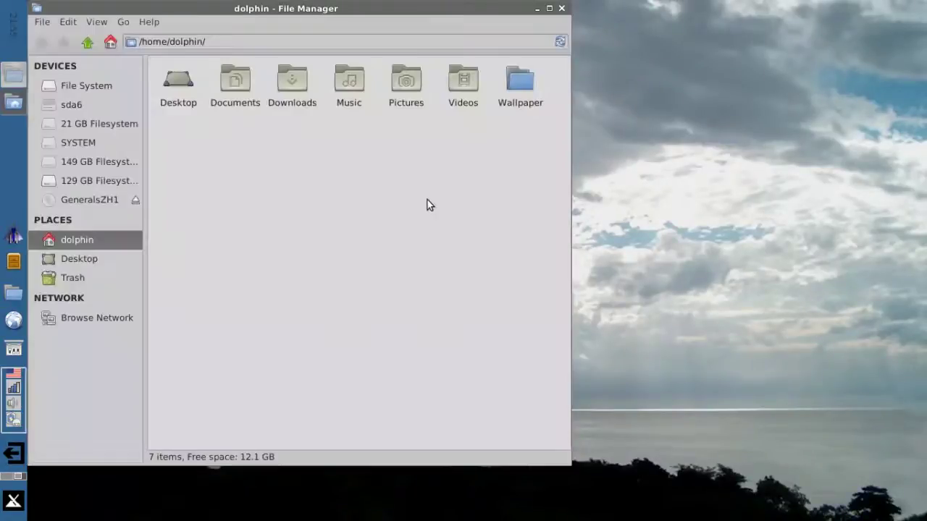
{"action": "right_click", "coordinate": [652, 121]}
{"action": "left_click", "coordinate": [607, 310]}
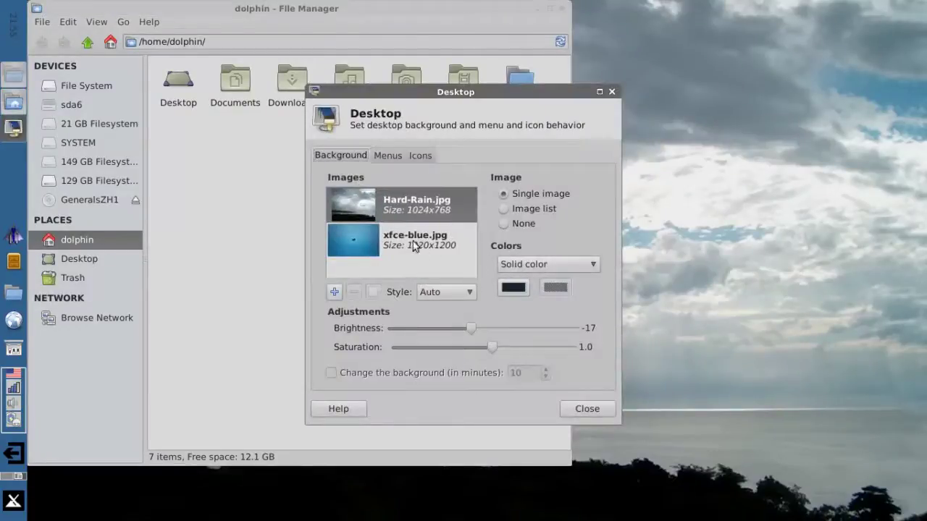
{"action": "left_click", "coordinate": [334, 292]}
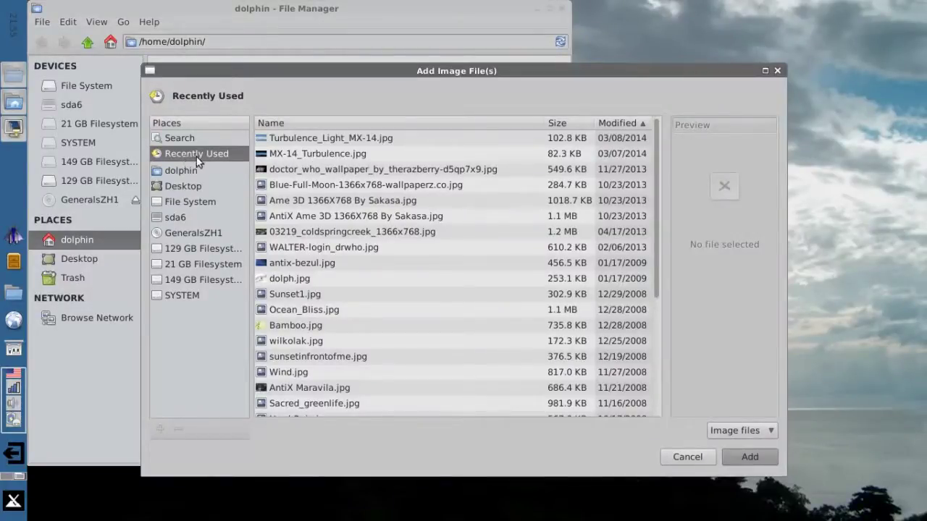
{"action": "left_click", "coordinate": [342, 138]}
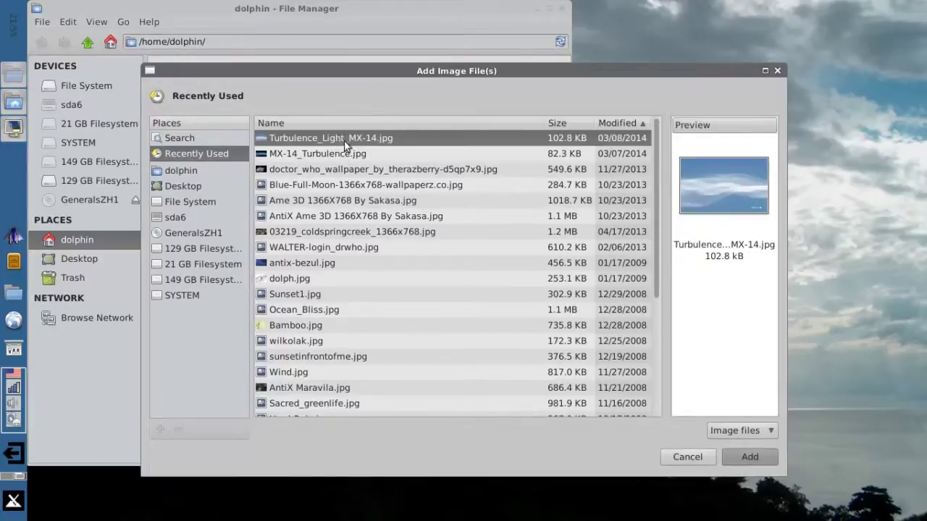
{"action": "left_click", "coordinate": [754, 457]}
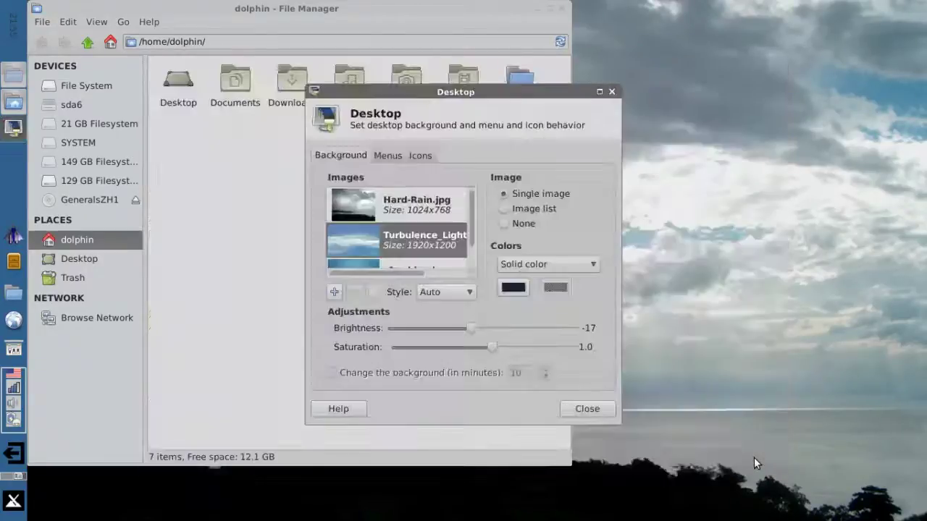
{"action": "left_click", "coordinate": [587, 408]}
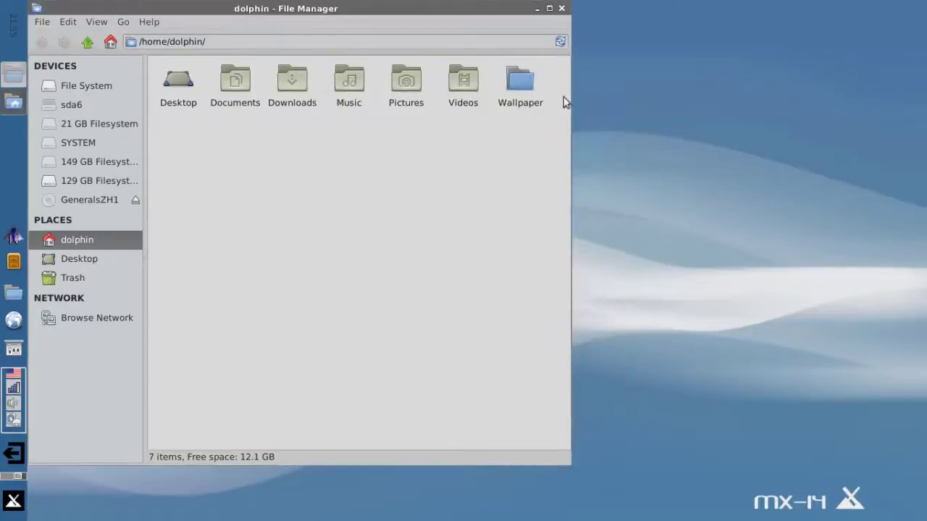
{"action": "left_click", "coordinate": [563, 9]}
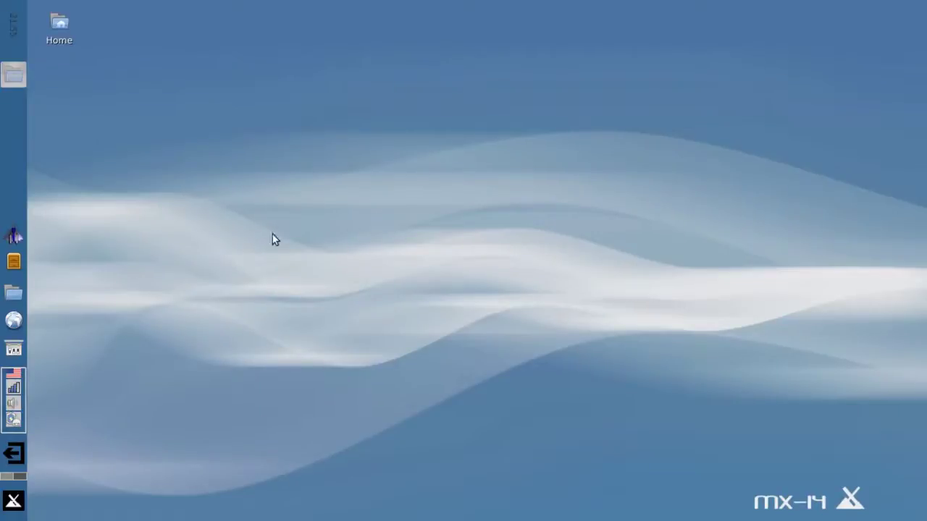
Step: Launch the QupZilla web browser, and open the MX-14 QuickStart page by searching the applications menu for "help"
{"action": "left_click", "coordinate": [12, 325]}
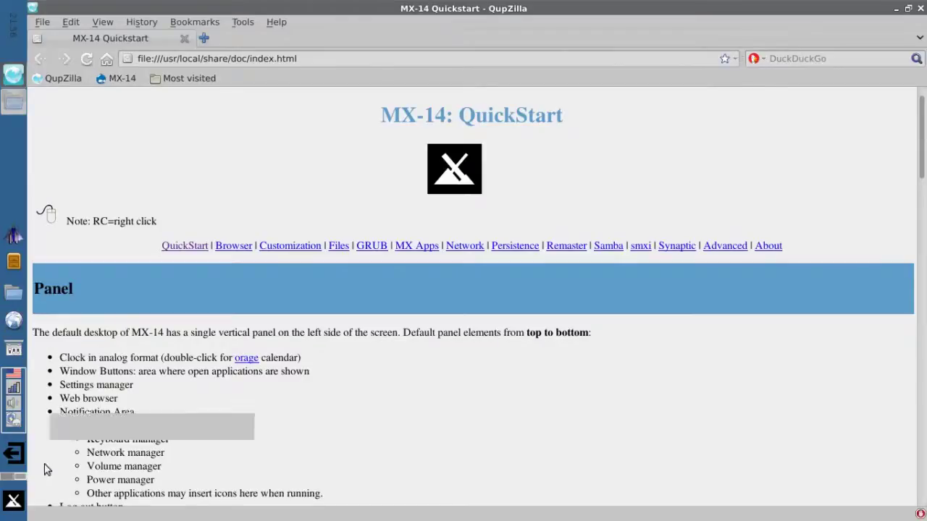
{"action": "left_click", "coordinate": [18, 503]}
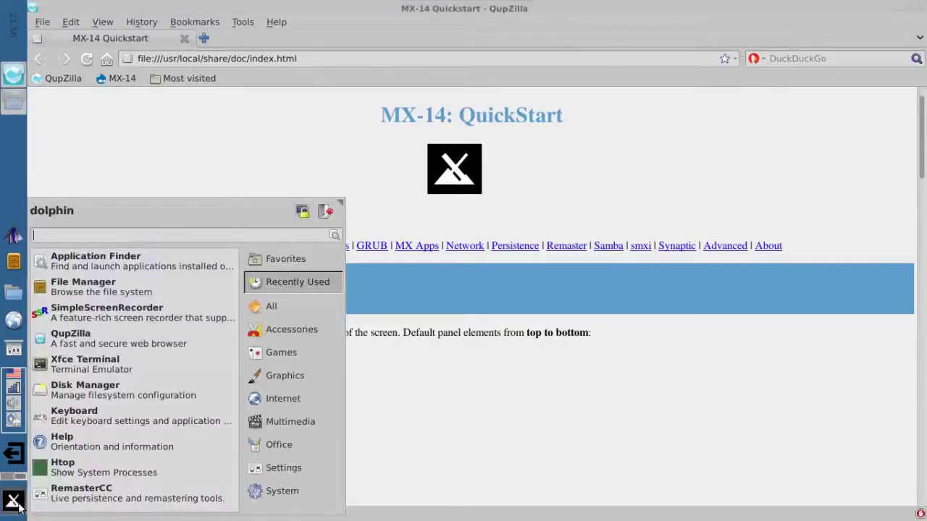
{"action": "type", "text": "help"}
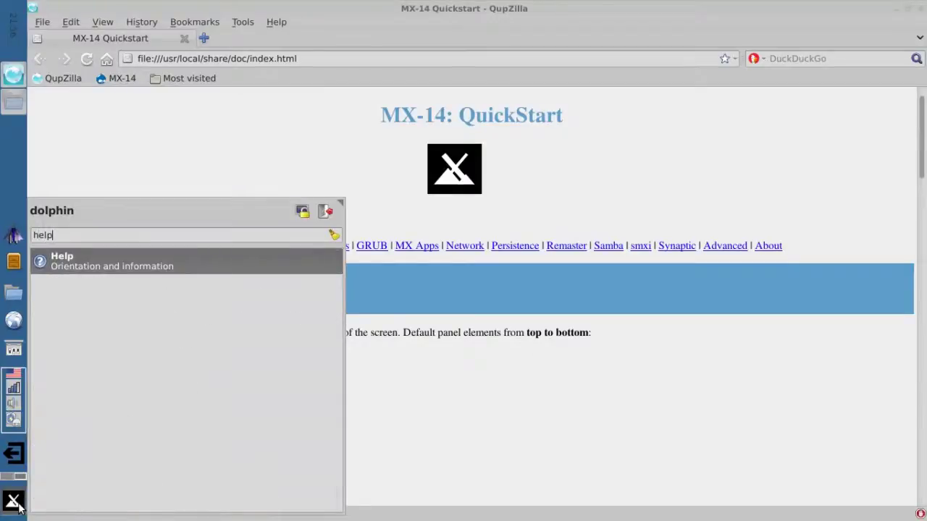
{"action": "key", "text": "Return"}
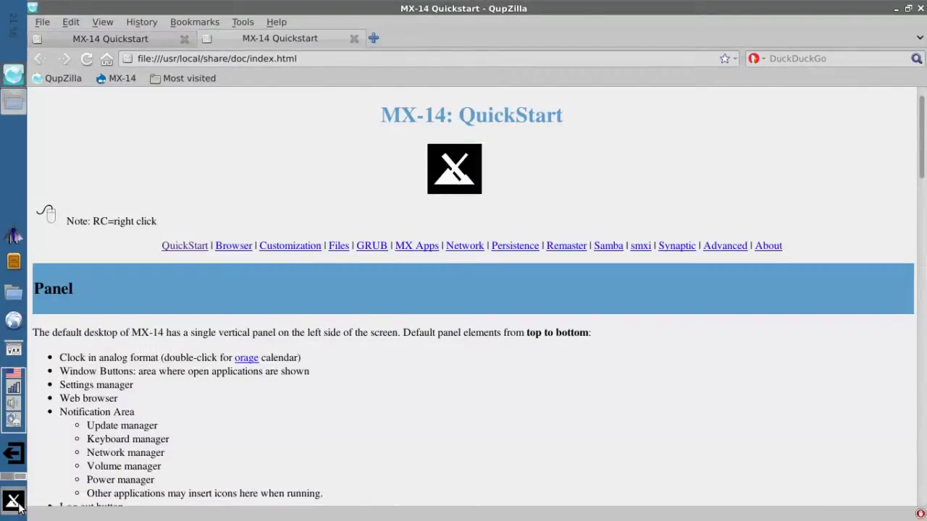
Step: Close the duplicate MX-14 Quickstart tab and open the MX-14 bookmark in the remaining tab
{"action": "left_click", "coordinate": [353, 38]}
{"action": "left_click", "coordinate": [120, 79]}
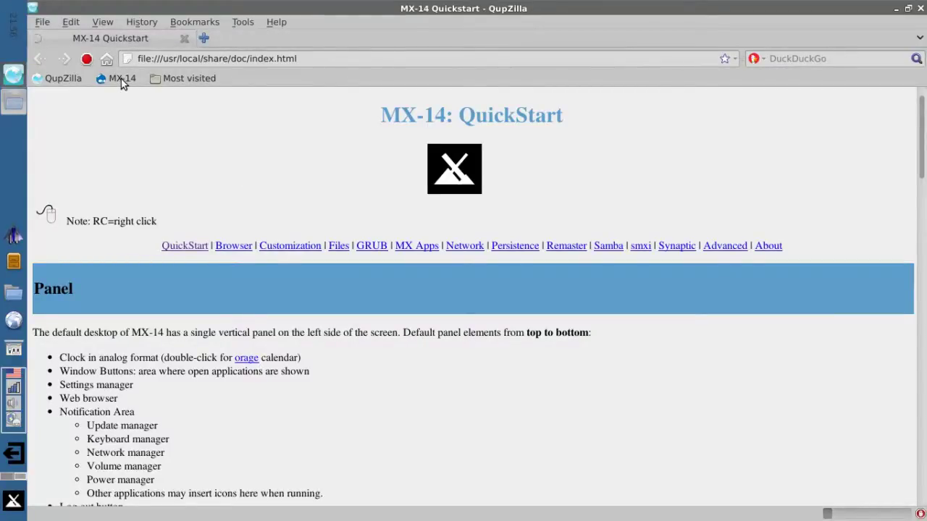